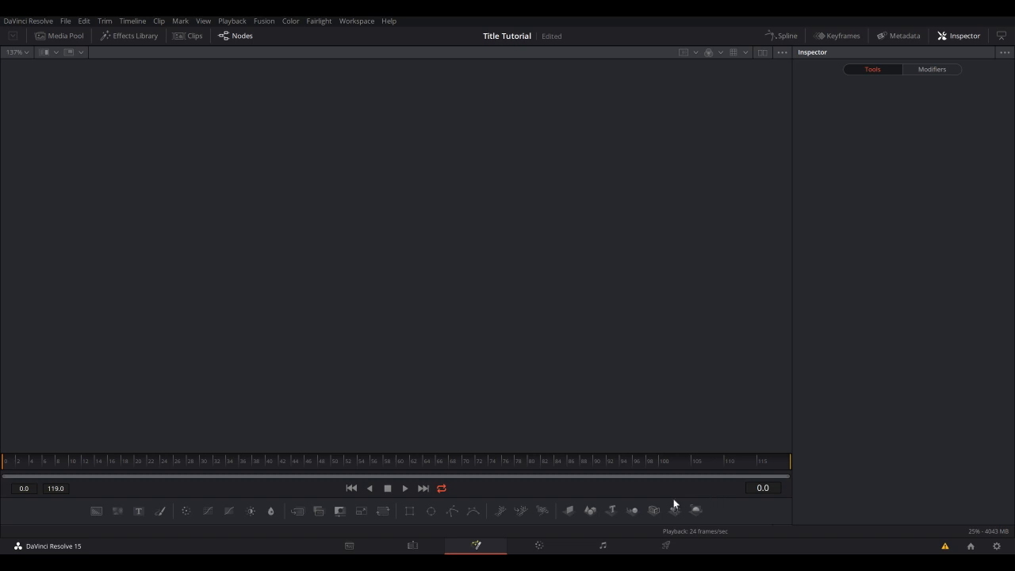
Step: Enlarge the node graph area and split the preview into two side-by-side viewers
left_click_drag(478, 498, 487, 274)
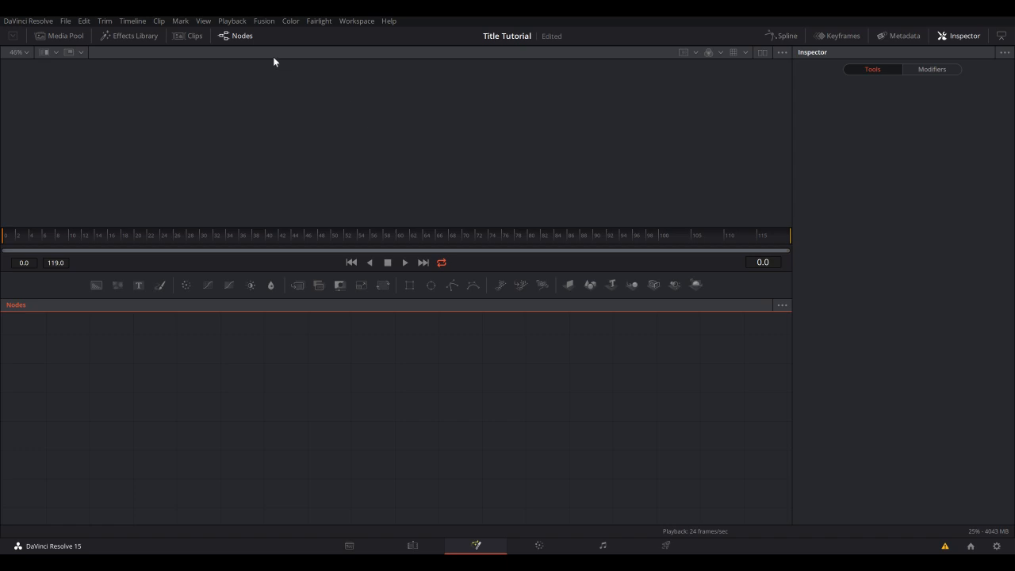
left_click(764, 53)
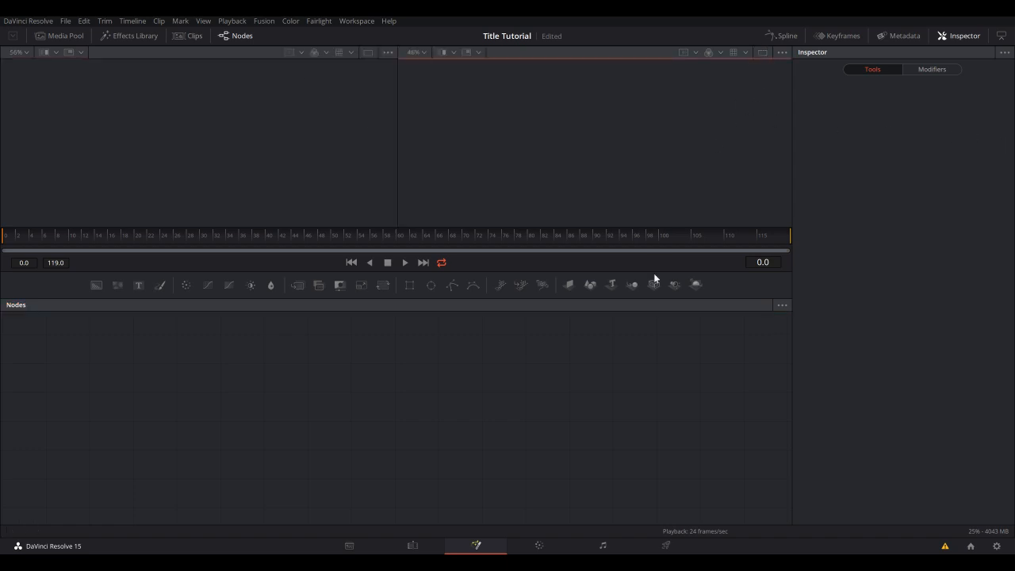
left_click(575, 449)
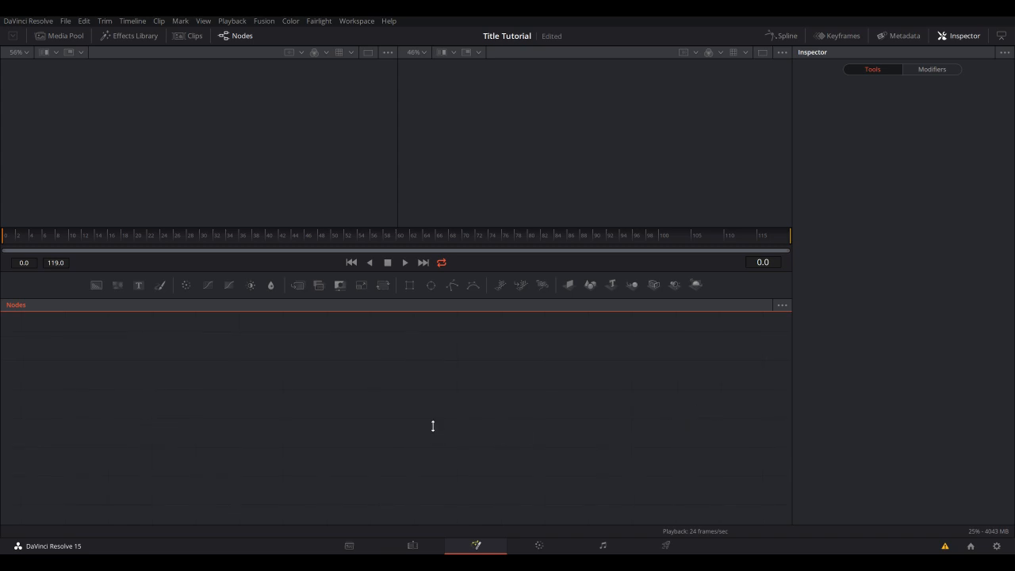
Step: Move the MediaOut1 node toward the right side of the node graph
key("ctrl+z")
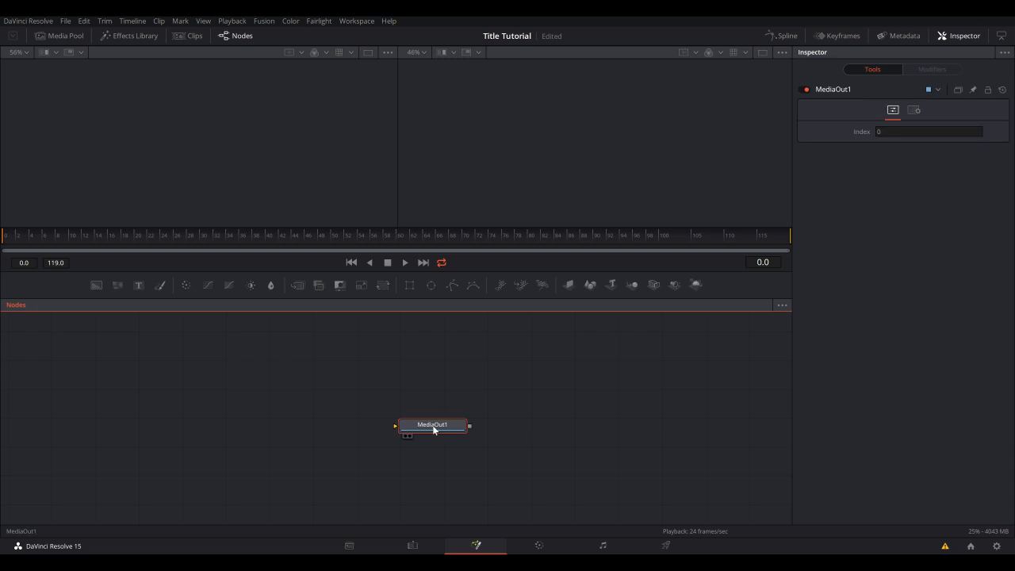
left_click_drag(433, 430, 525, 392)
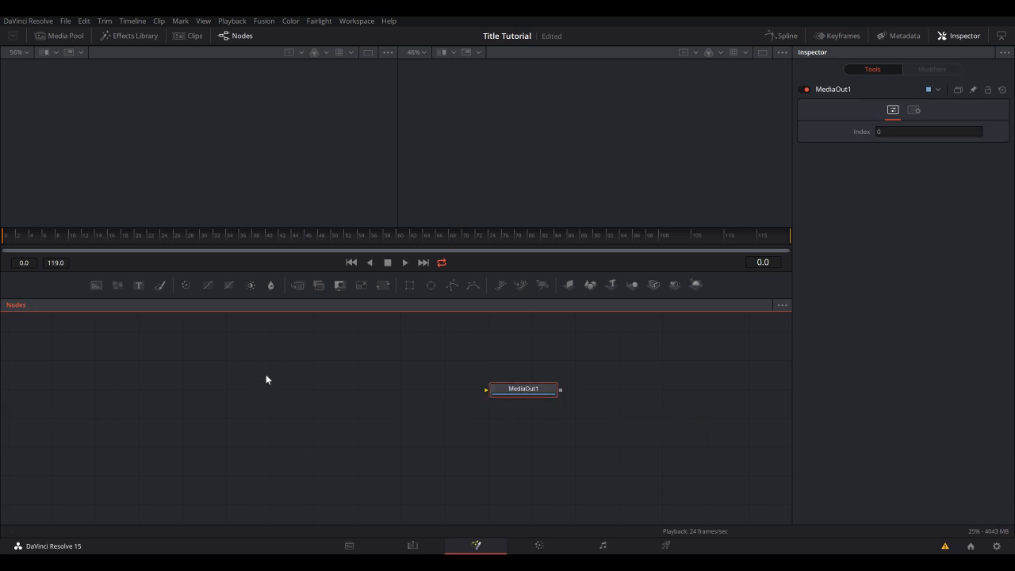
key("ctrl+z")
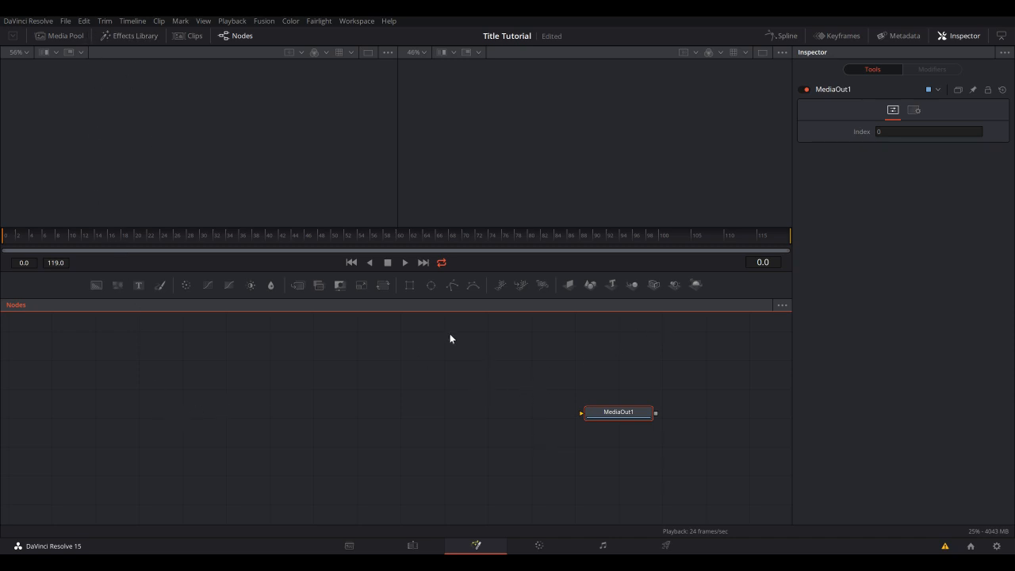
mouse_move(606, 415)
left_mouse_down()
mouse_move(683, 423)
mouse_move(508, 391)
mouse_move(514, 409)
mouse_move(597, 417)
left_mouse_up()
Step: Add a Background node connected to MediaOut1 and set its alpha to 0.0
left_click(150, 428)
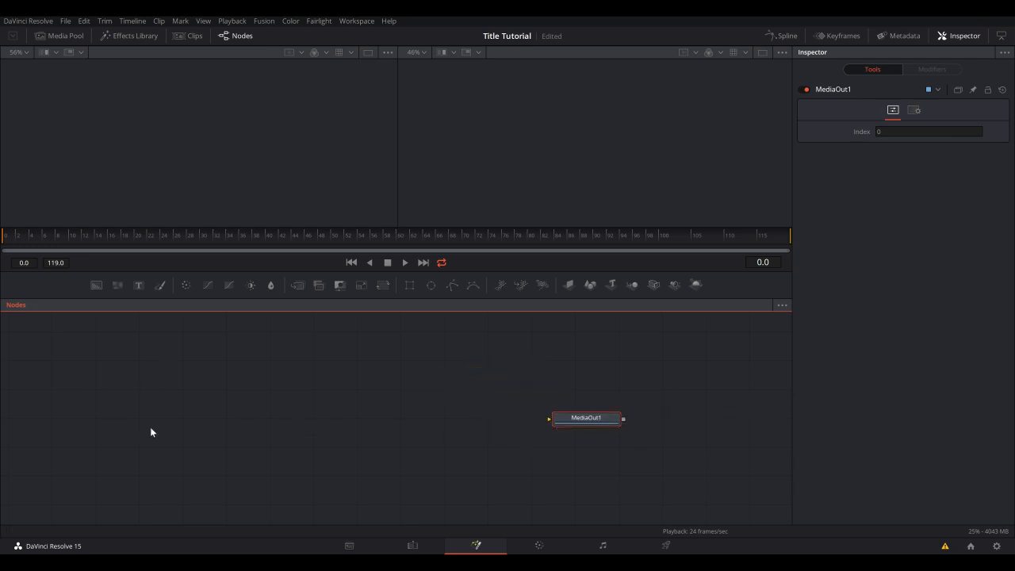
left_click_drag(96, 285, 580, 414)
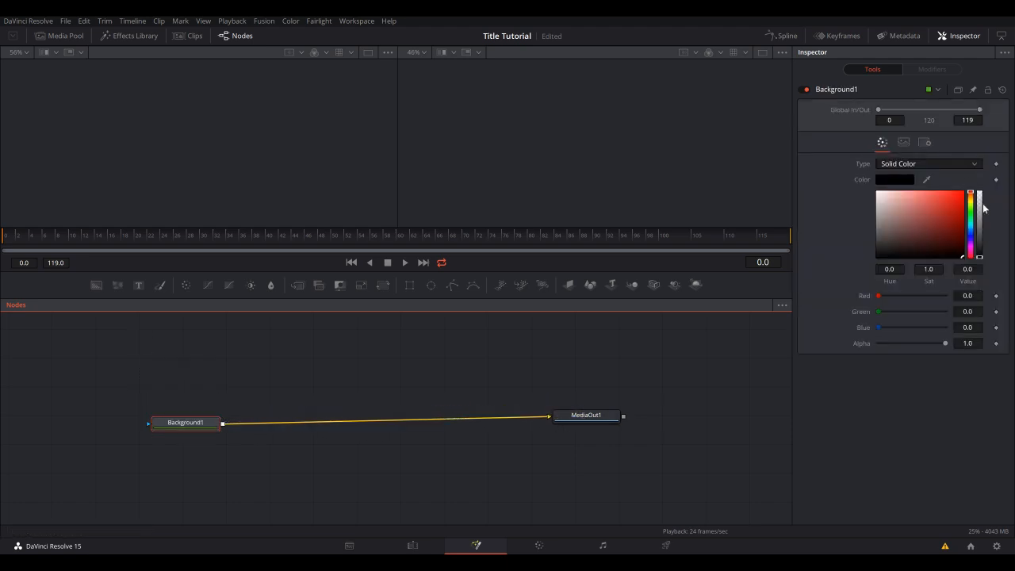
left_click_drag(981, 216, 965, 181)
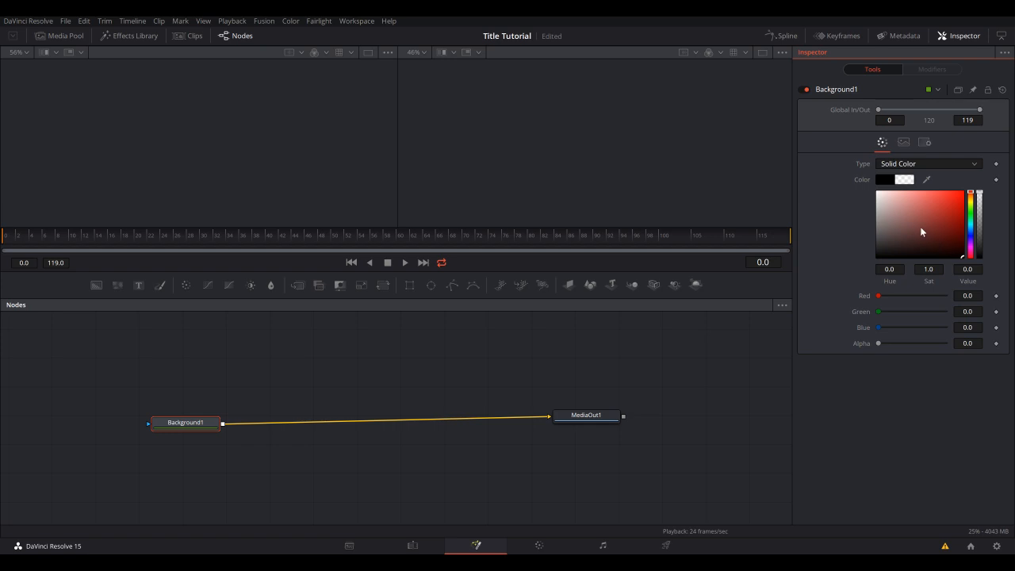
Step: Show MediaOut1 in the second viewer, keeping the background's alpha at 0.0
left_click(562, 426)
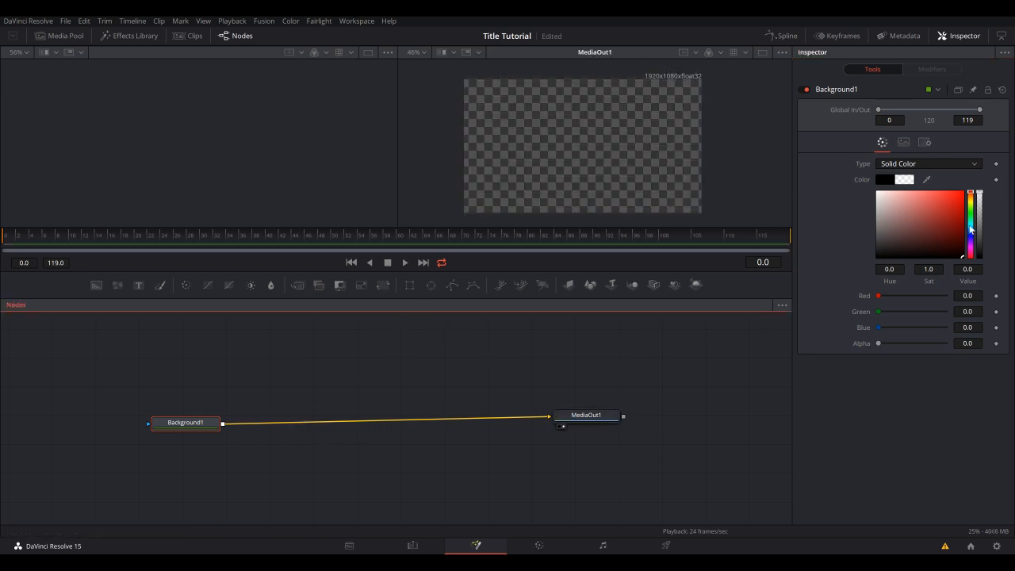
left_click_drag(980, 211, 997, 398)
key("ctrl+z")
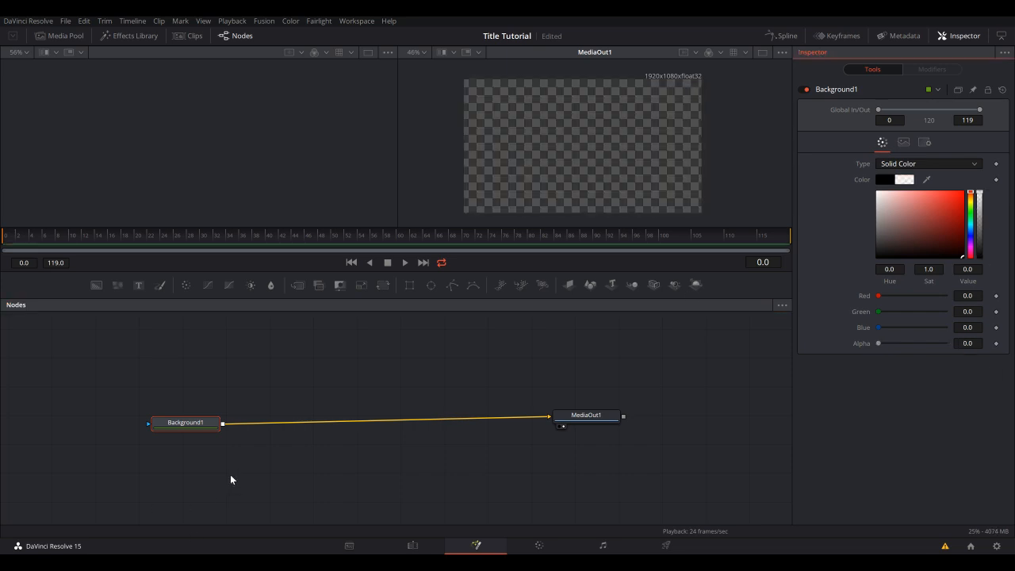
Step: Make the viewers slightly taller and move Background1 and MediaOut1 lower in the node graph
mouse_move(431, 295)
left_mouse_down()
mouse_move(431, 272)
mouse_move(428, 310)
left_mouse_up()
mouse_move(578, 432)
left_mouse_down()
mouse_move(568, 453)
mouse_move(576, 443)
left_mouse_up()
left_click_drag(164, 400, 569, 474)
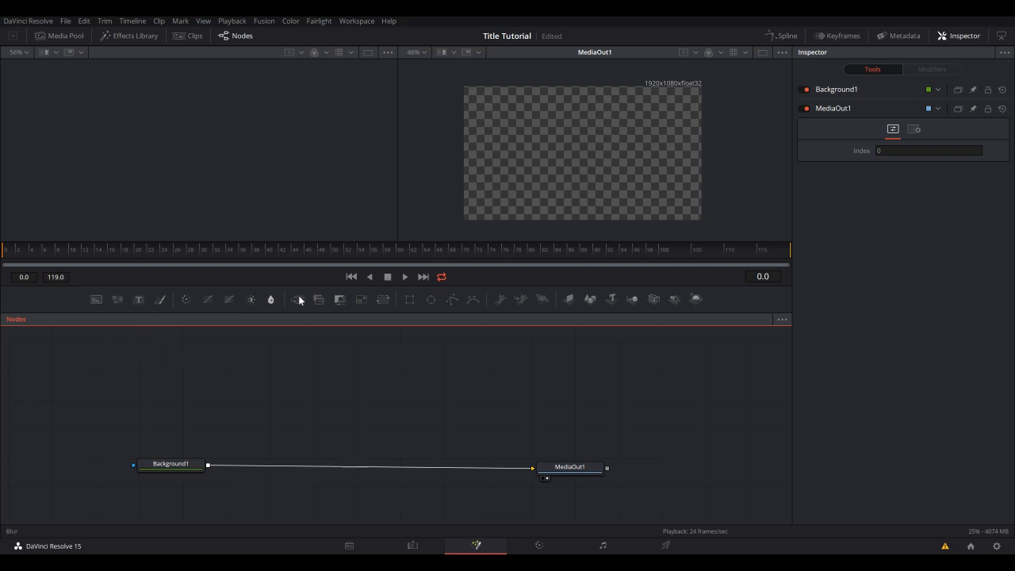
Step: Add a second Background node with a Rectangle mask and merge it over Background1
left_click_drag(99, 306, 341, 398)
left_click(410, 299)
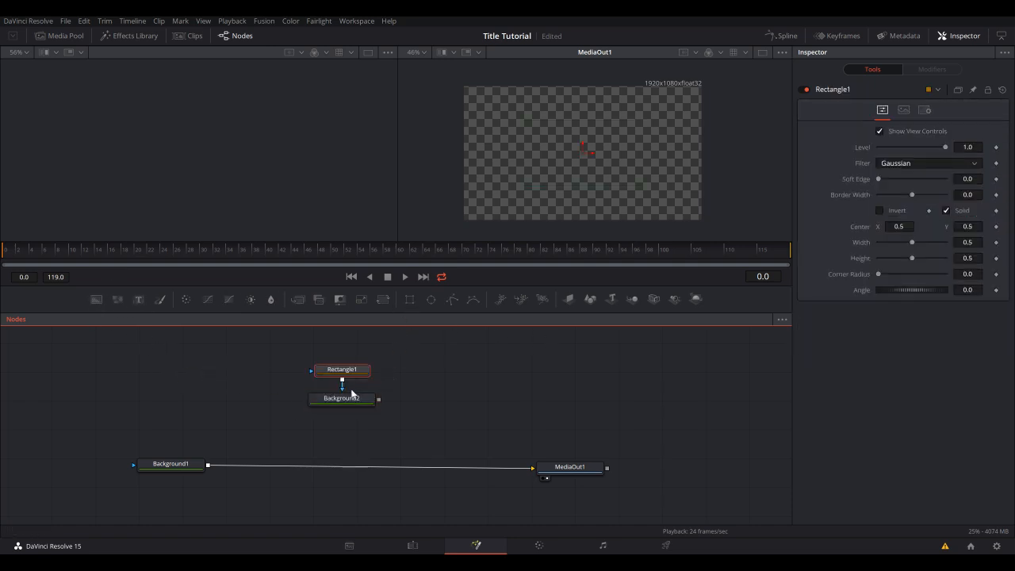
left_click_drag(378, 399, 208, 468)
Step: Set the Background2 node's red value to 0.5
left_click(329, 407)
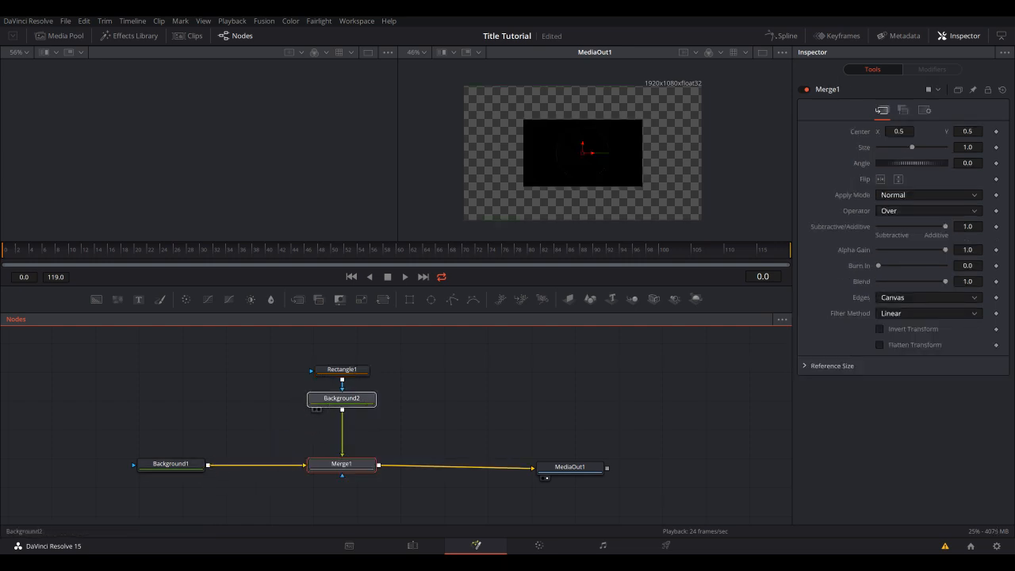
left_click(967, 295)
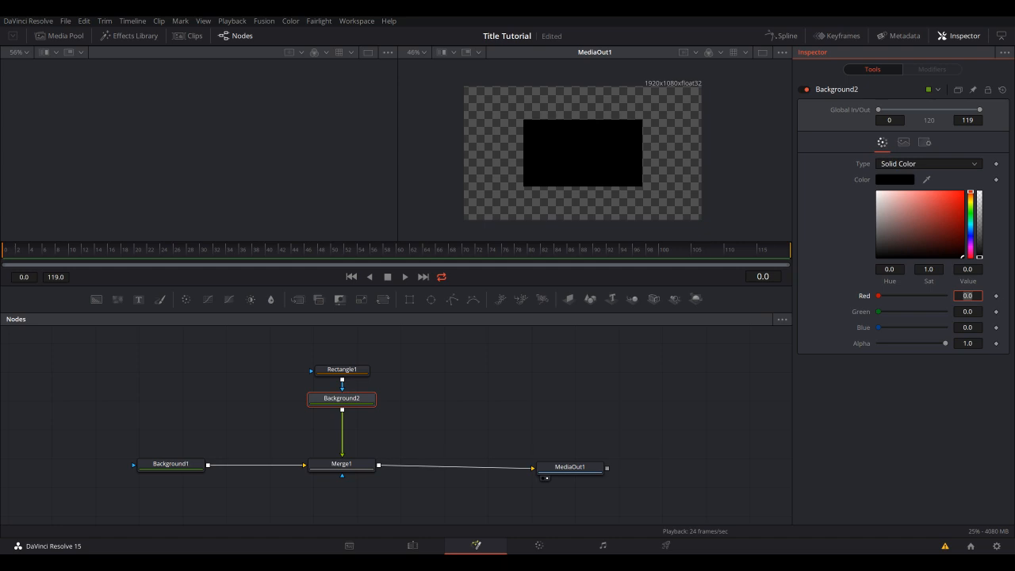
type(".5")
key("Tab")
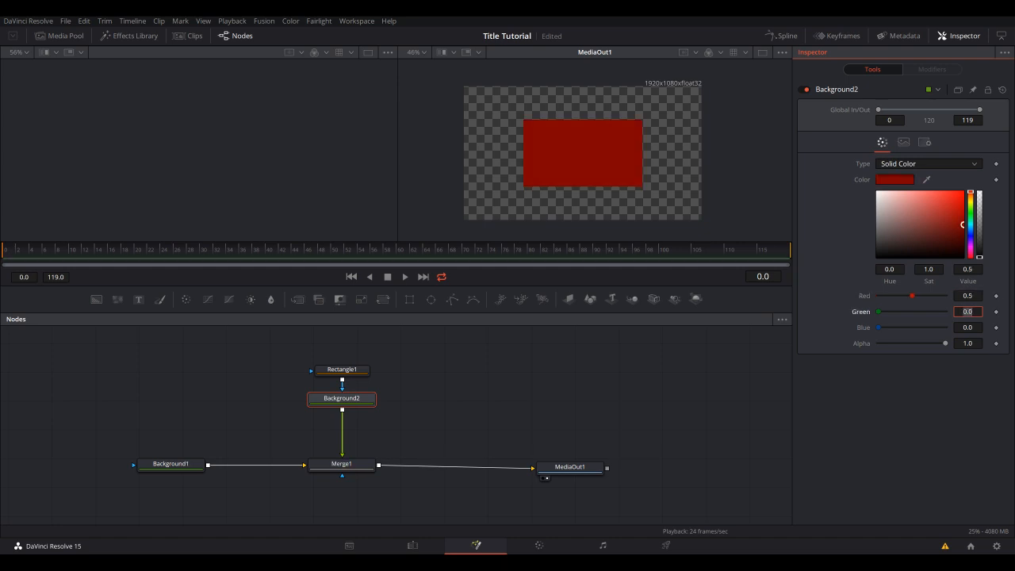
Step: Reduce the Rectangle1 mask's height to 0.2
left_click(348, 370)
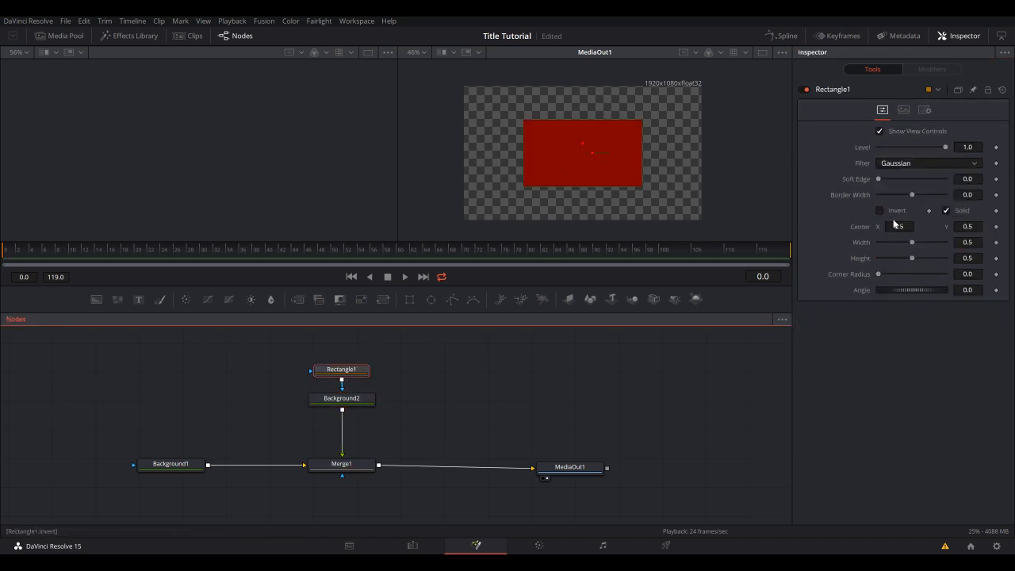
left_click_drag(911, 248, 891, 263)
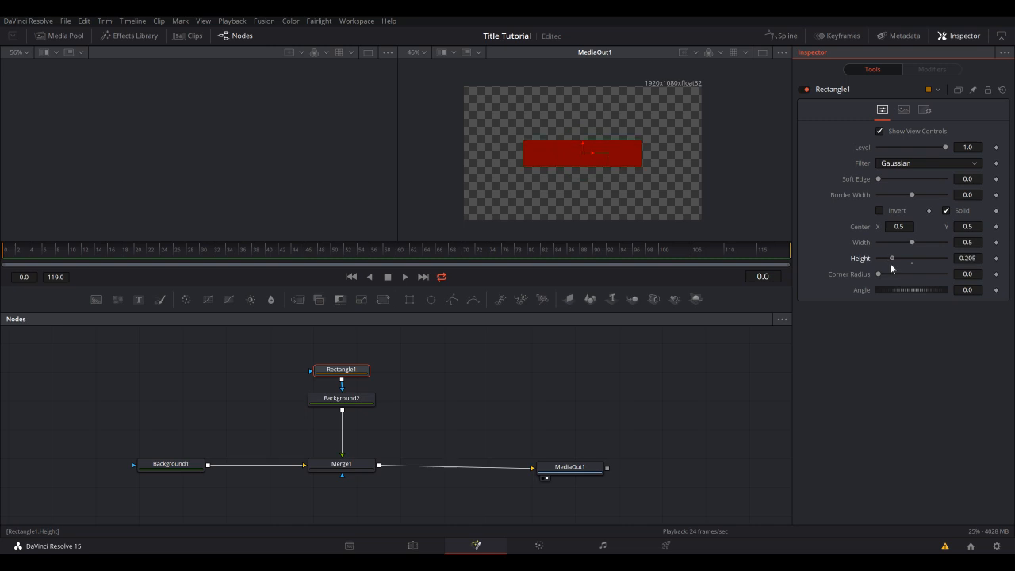
left_click(961, 259)
key("BackSpace")
key("BackSpace")
key("Tab")
left_click(912, 387)
Step: Keyframe Rectangle1's height of 0.2 at frame 10 and its width of 0.5 at frame 6
left_click_drag(37, 246, 72, 260)
left_click(996, 258)
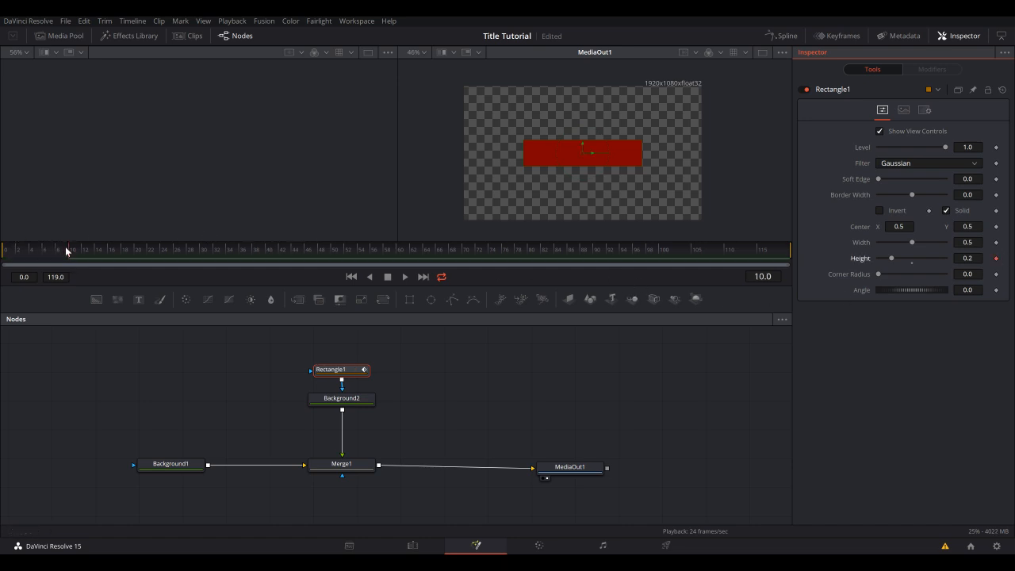
left_click_drag(66, 251, 57, 254)
left_click(996, 242)
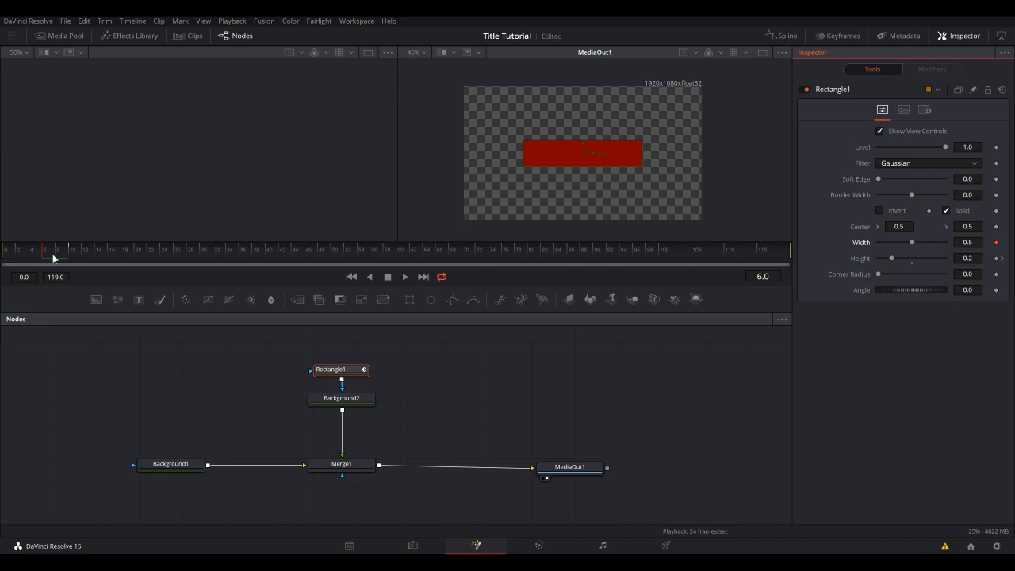
Step: Keyframe Rectangle1's width at 0.0 on frame 0
left_click_drag(52, 254, 3, 254)
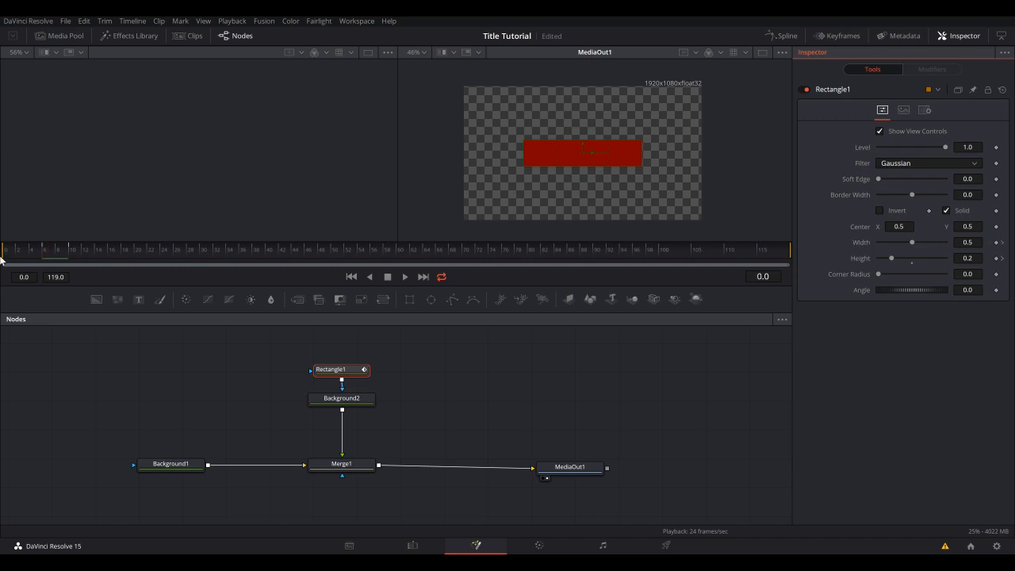
left_click(997, 242)
left_click_drag(911, 243, 799, 258)
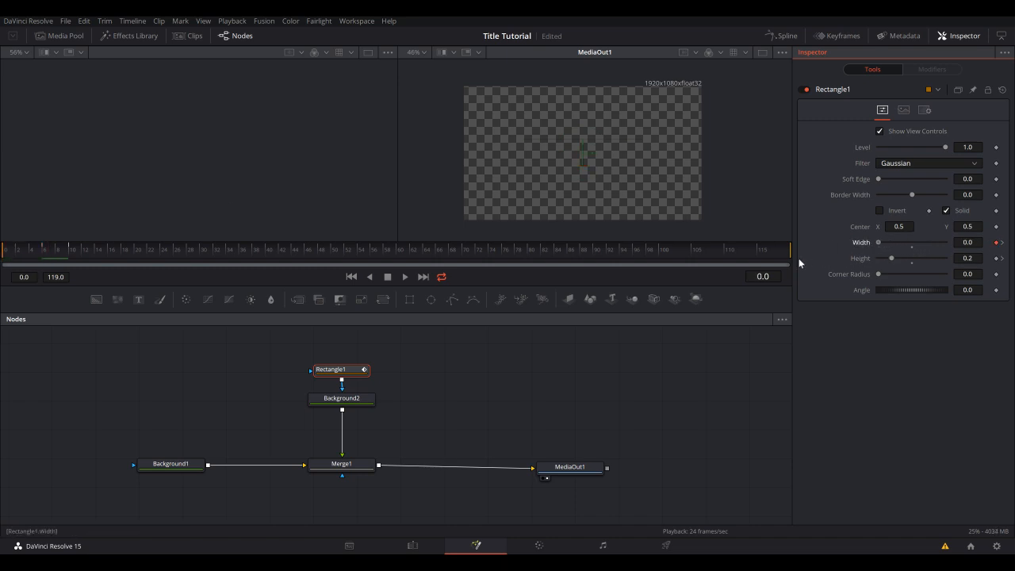
Step: Keyframe Rectangle1's height at about 0.047 on frame 3 and play the animation from the start
left_click(19, 254)
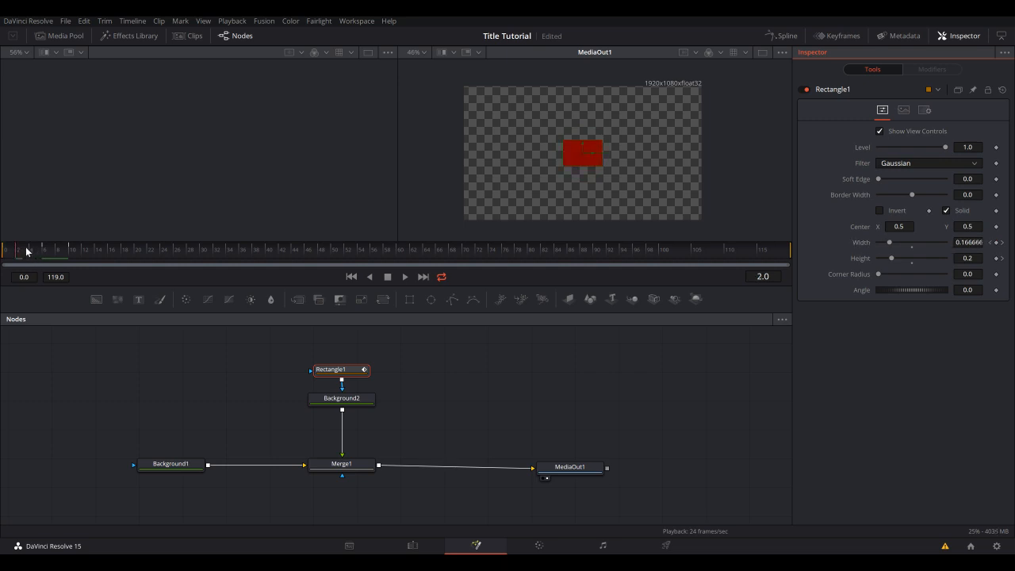
left_click(26, 251)
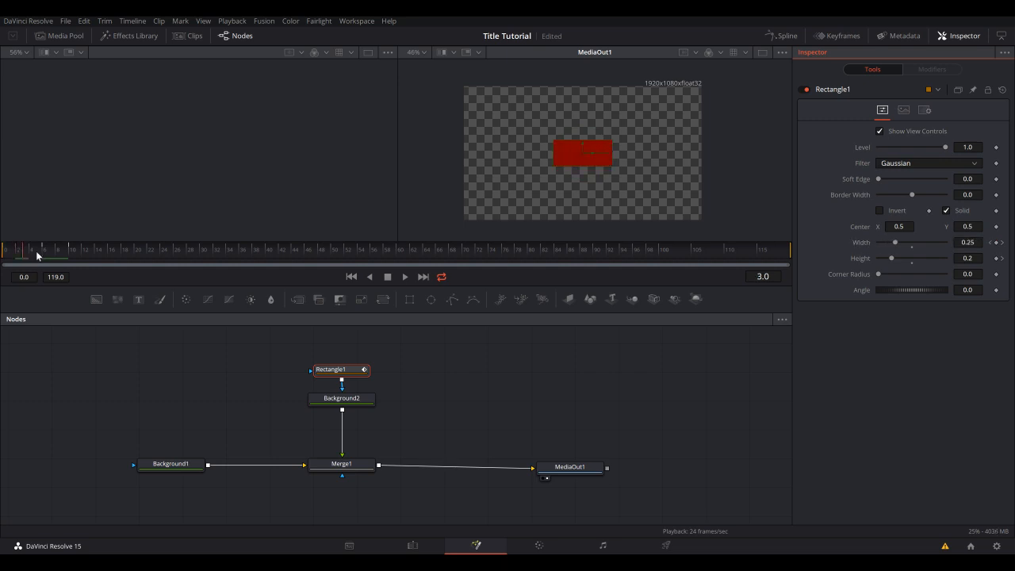
left_click(996, 258)
left_click_drag(888, 259, 879, 260)
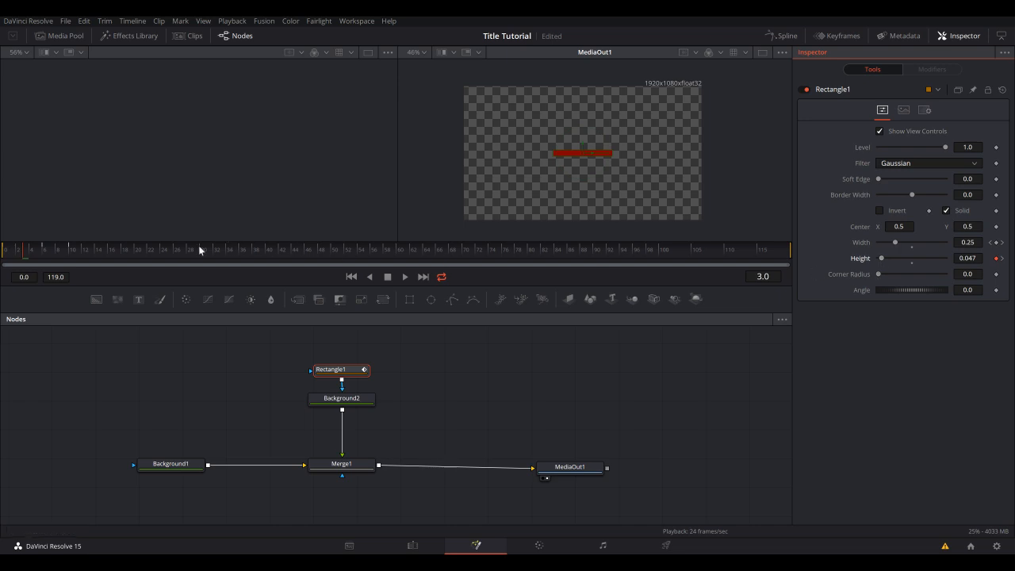
left_click(5, 247)
key("space")
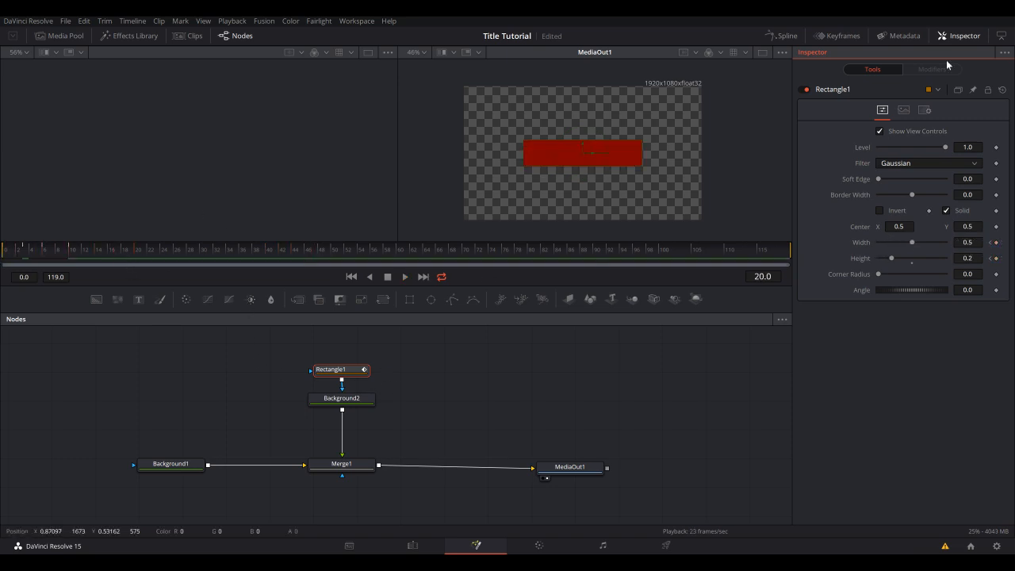
Step: Open the Spline editor and display Rectangle1's width and height curves with their keyframes in view
left_click(785, 38)
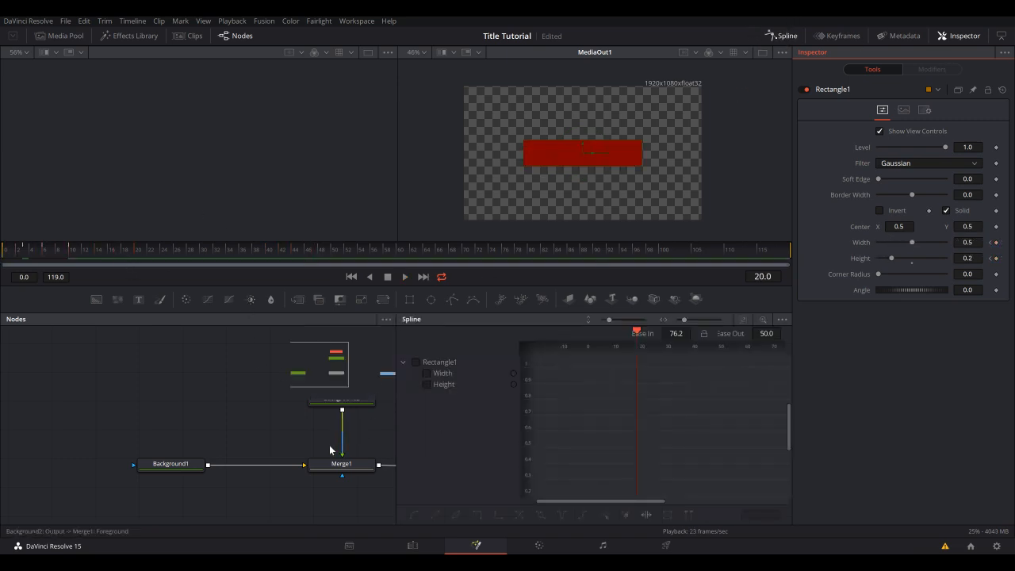
left_click_drag(330, 448, 187, 445)
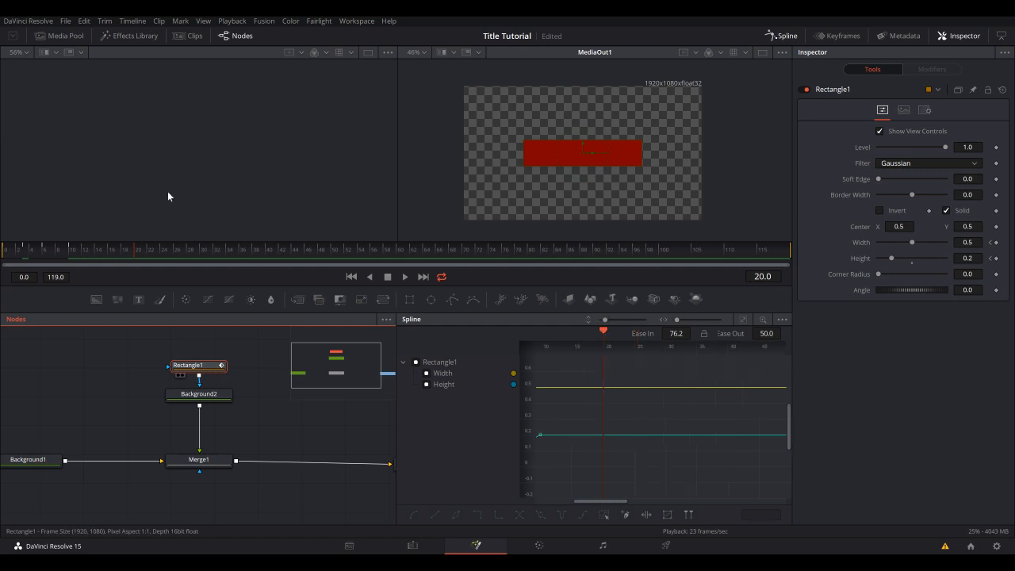
key("1")
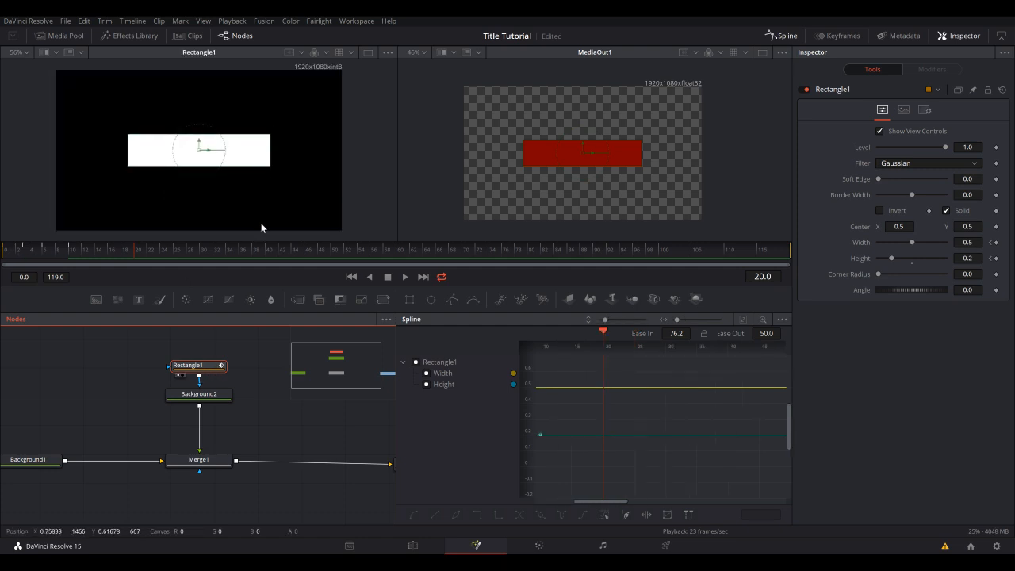
key("1")
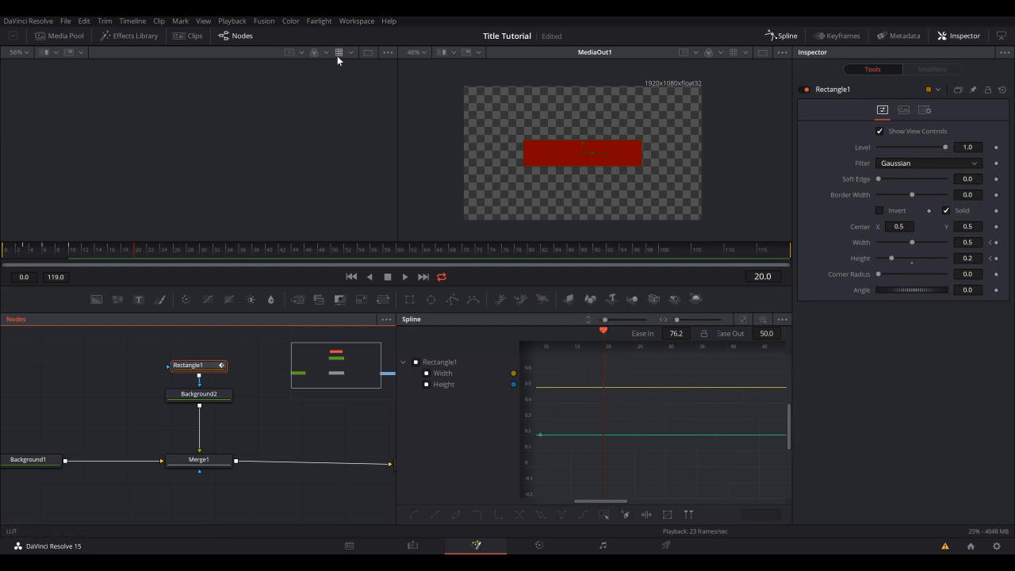
key("ctrl+f")
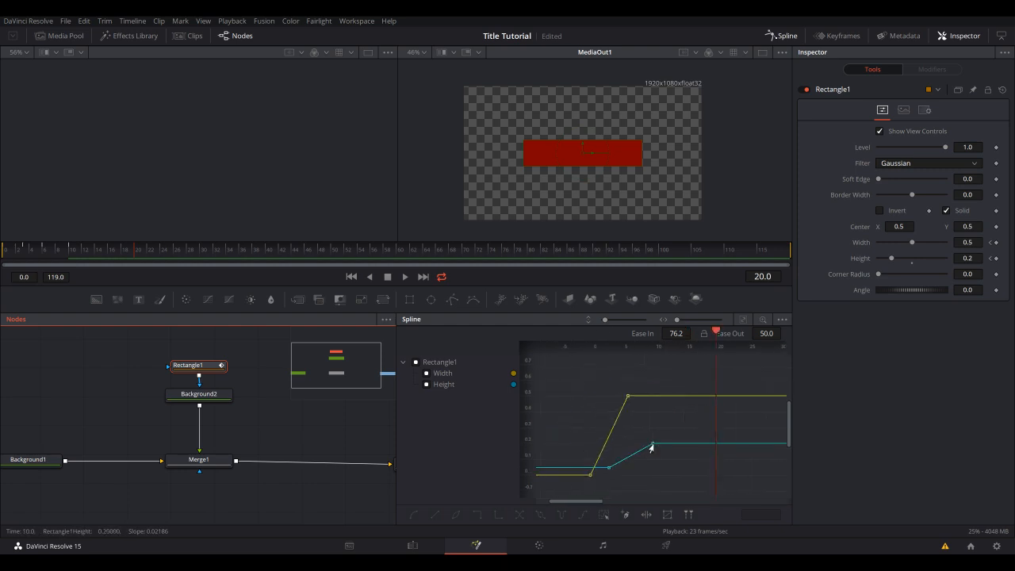
Step: Flatten the height curve's keyframe at frame 10 and set its ease-in to about 69.2
left_click(650, 449)
key("f")
key("t")
key("t")
key("t")
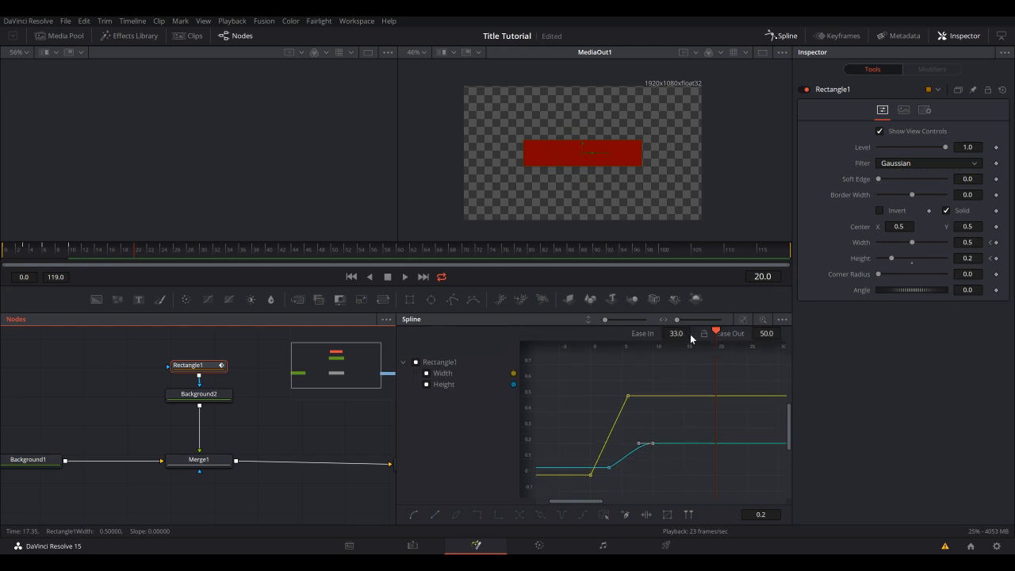
key("t")
left_click_drag(674, 337, 688, 332)
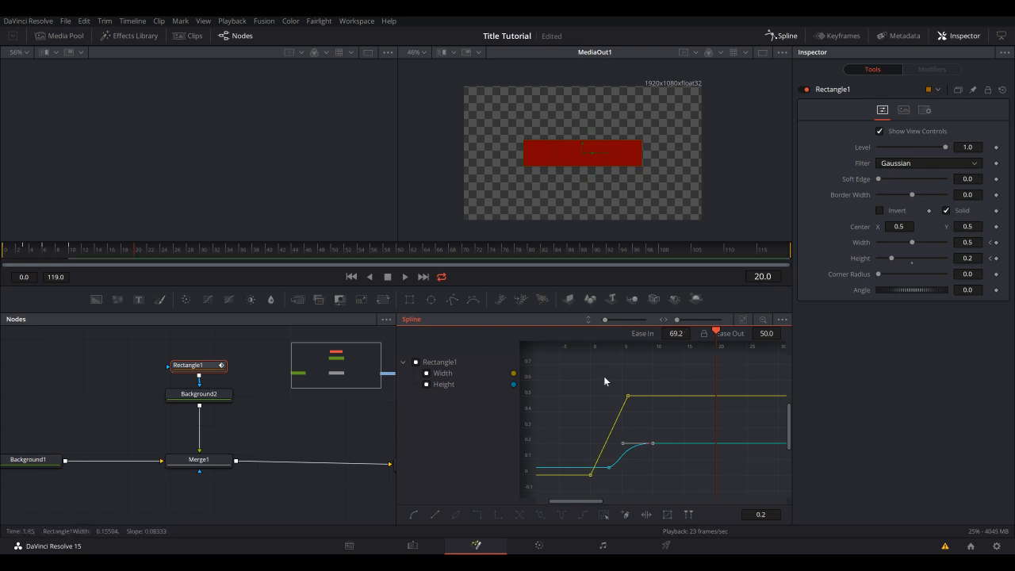
Step: Flatten the width curve's keyframe at frame 6 and set its ease-in to about 82.7
left_click(627, 396)
key("f")
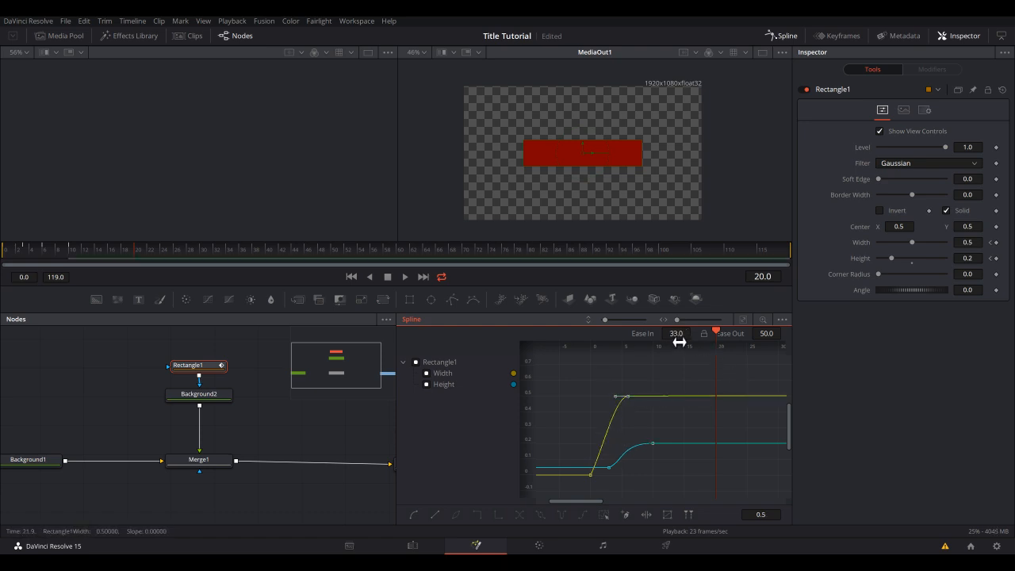
left_click_drag(678, 337, 690, 332)
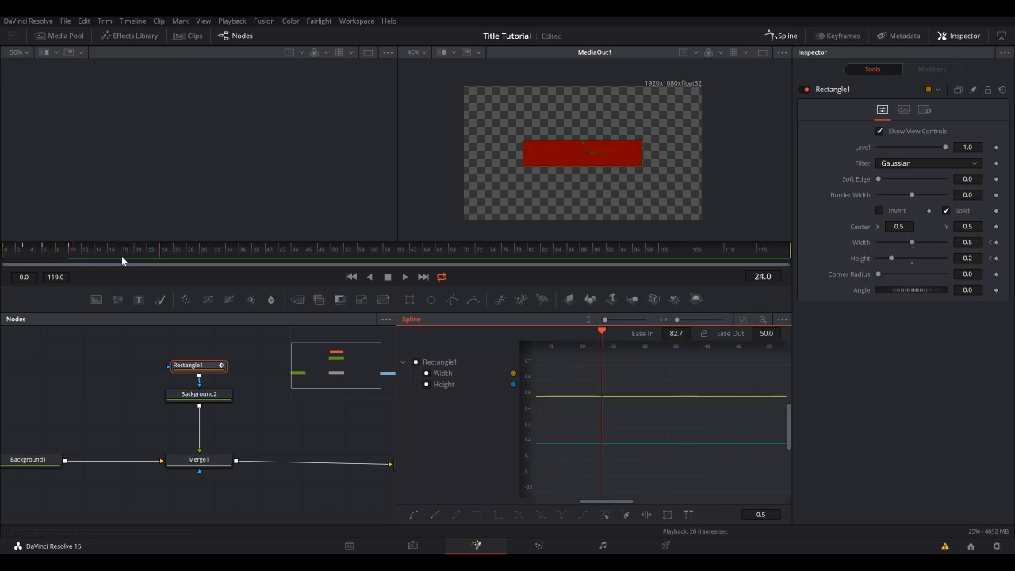
Step: Play the eased rectangle animation from the first frame
left_click_drag(104, 248, 1, 260)
key("space")
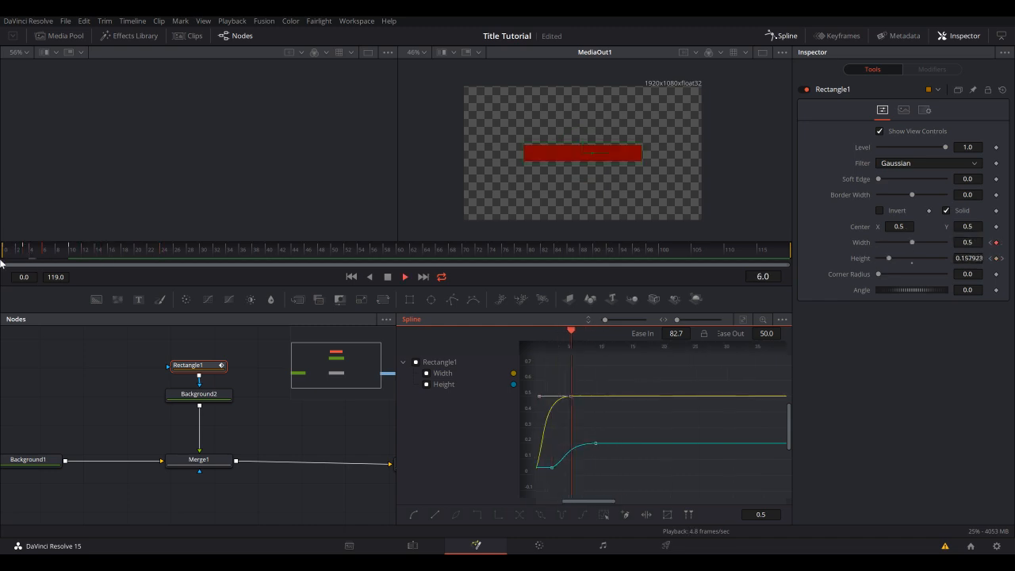
key("space")
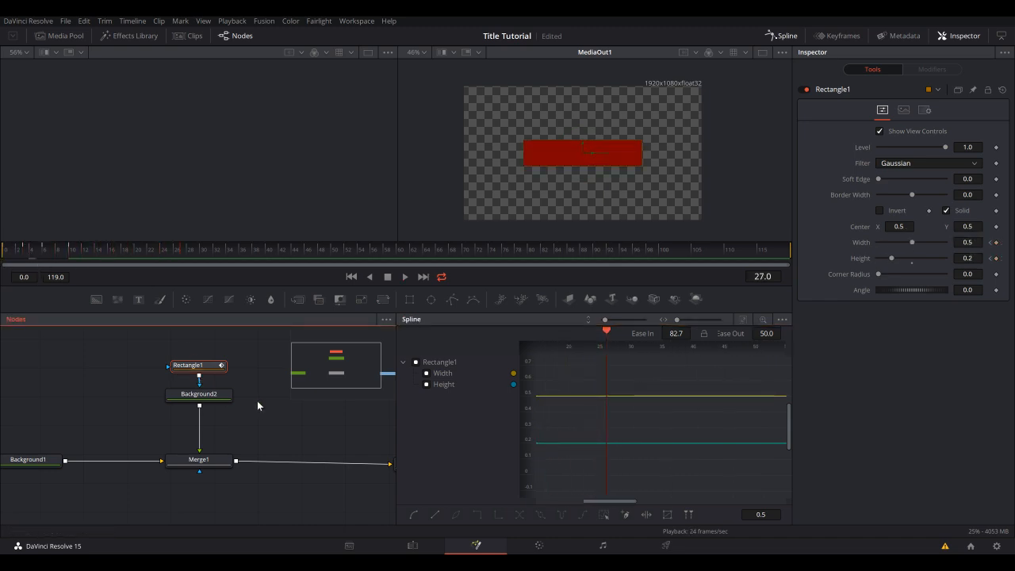
Step: Add a Text+ node merged after Merge1 and set its text to DAVINCI RESOLVE
left_click_drag(256, 405, 246, 444)
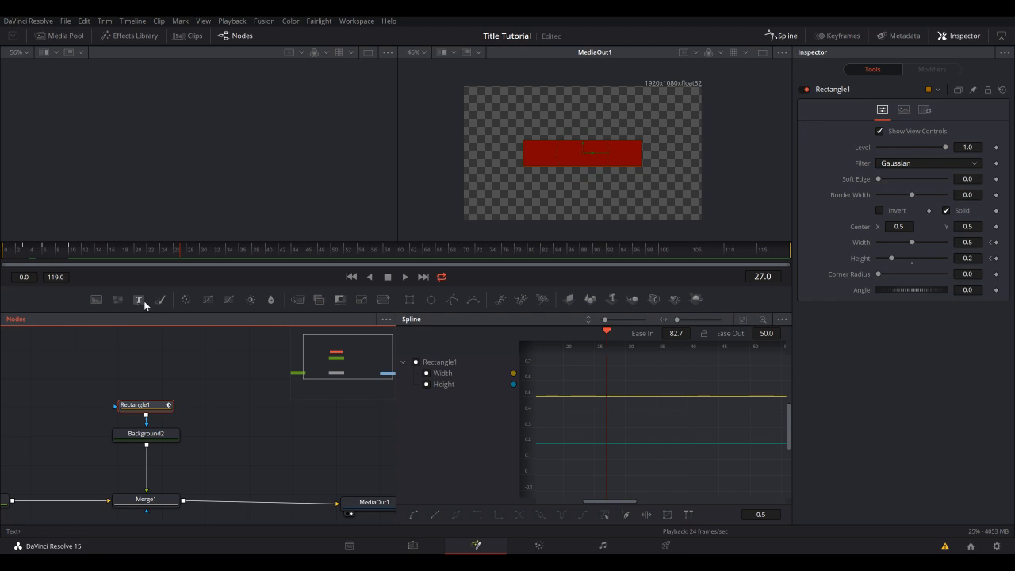
left_click_drag(143, 301, 181, 502)
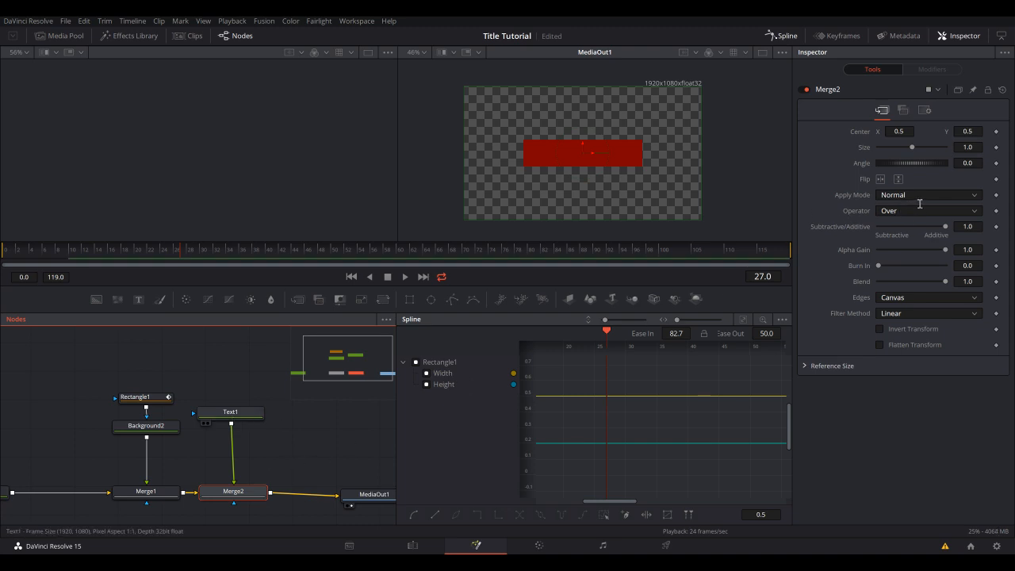
left_click(918, 206)
type("D")
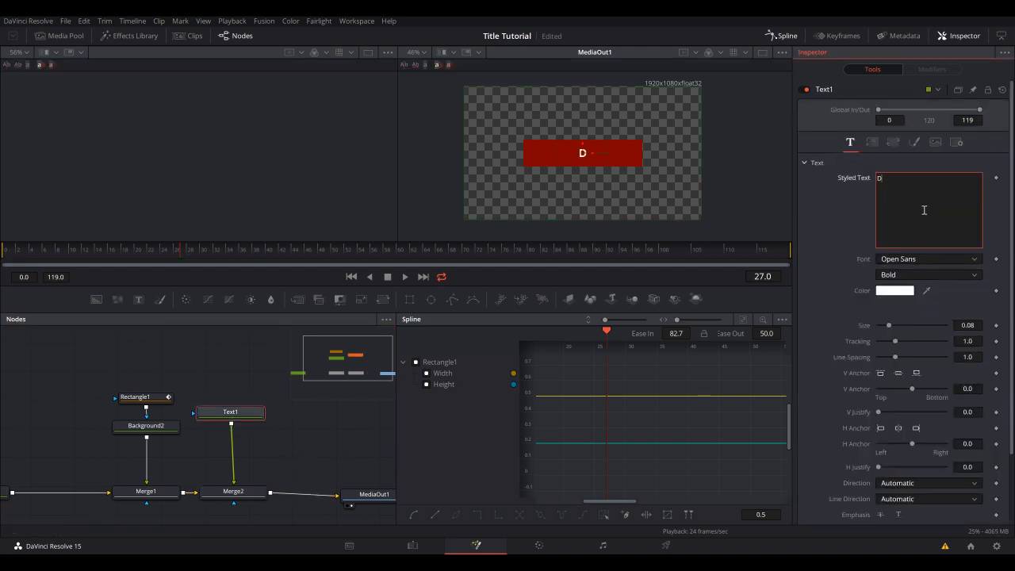
type("AVINCI RESOLVE")
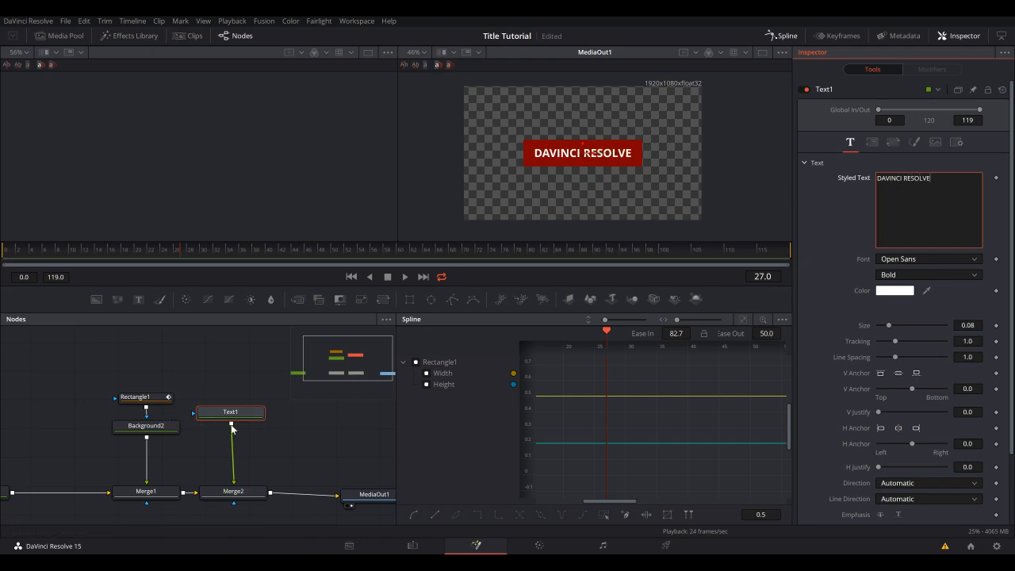
Step: Connect Rectangle1 to Text1 as its mask, space out the nodes and go back to frame 0
left_click_drag(238, 412, 270, 445)
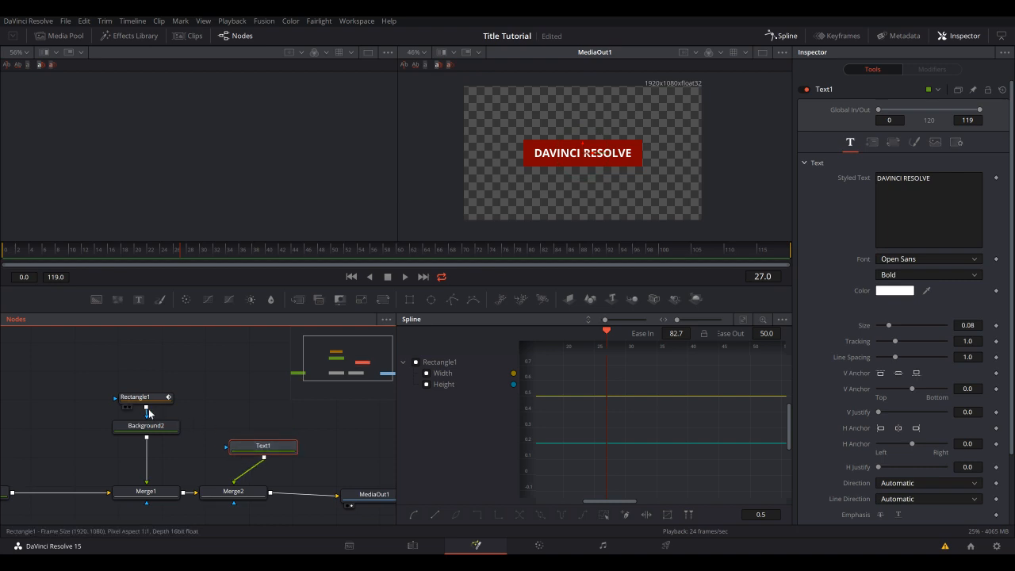
left_click_drag(148, 414, 253, 422)
left_click_drag(149, 399, 226, 377)
left_click_drag(321, 444, 315, 470)
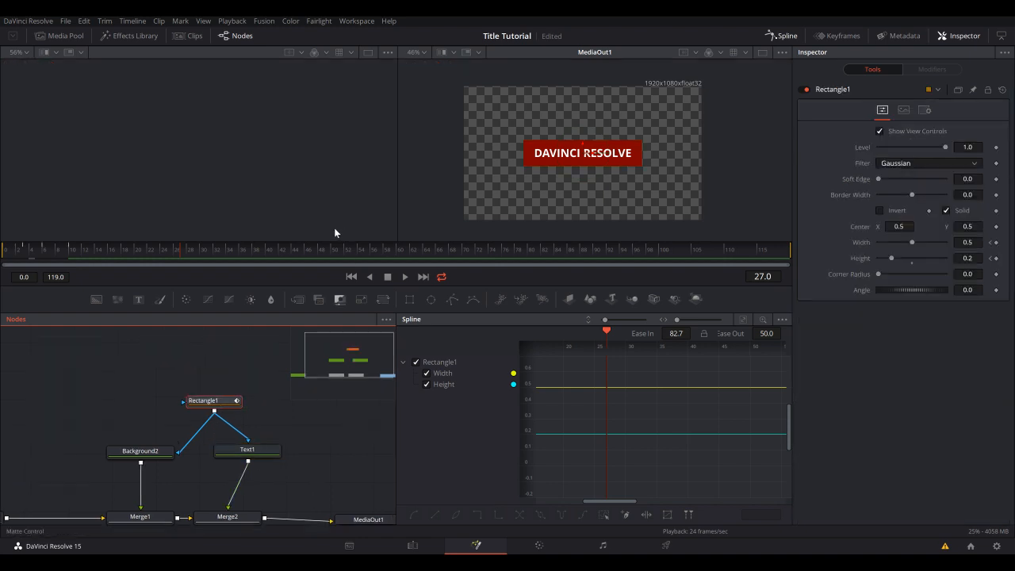
left_click_drag(179, 252, 1, 265)
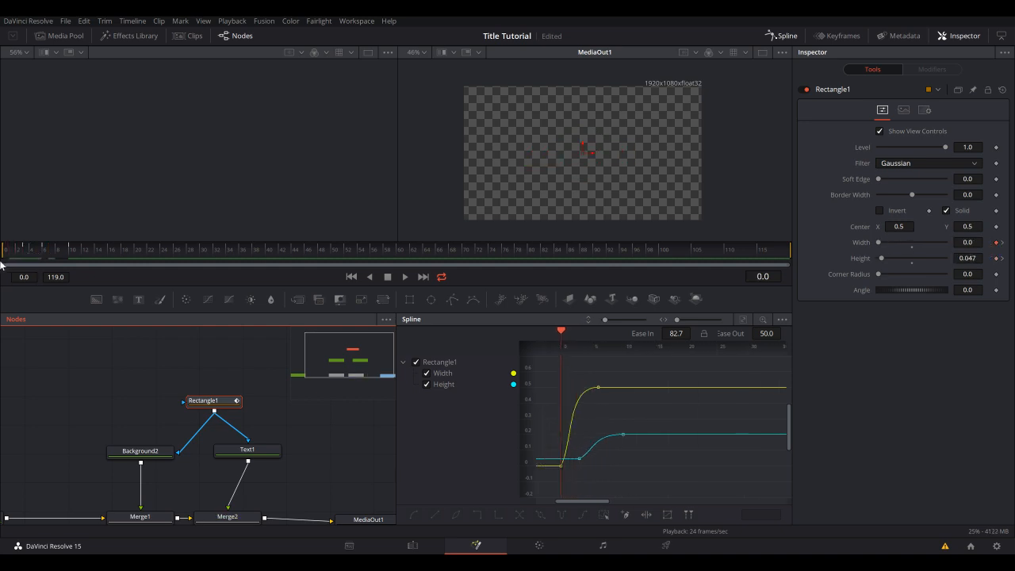
Step: Move Background1 farther away from Merge1 to make room for more nodes, and close the Spline editor
left_click_drag(72, 399, 187, 347)
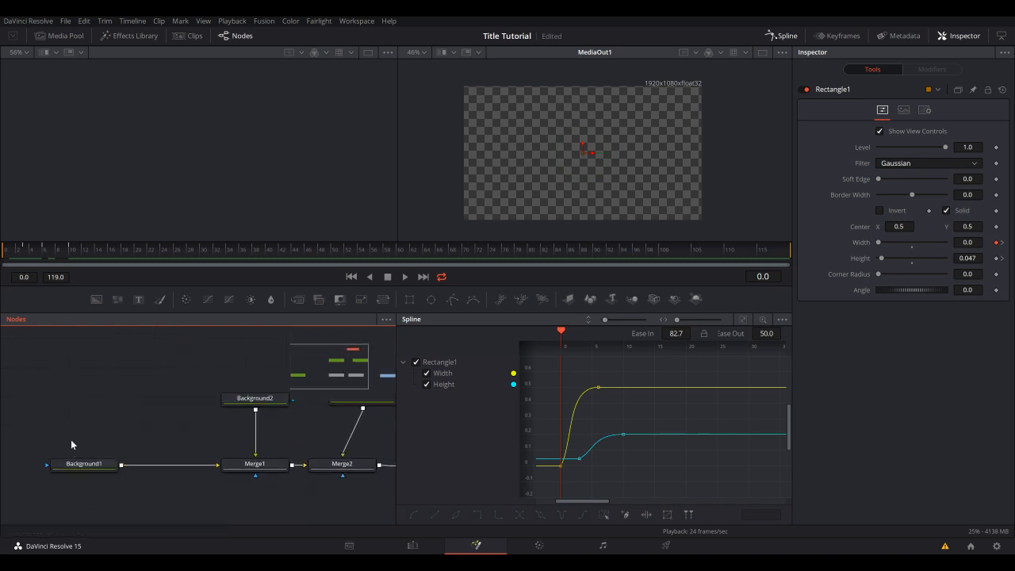
left_click_drag(188, 399, 382, 375)
left_click_drag(283, 443, 100, 442)
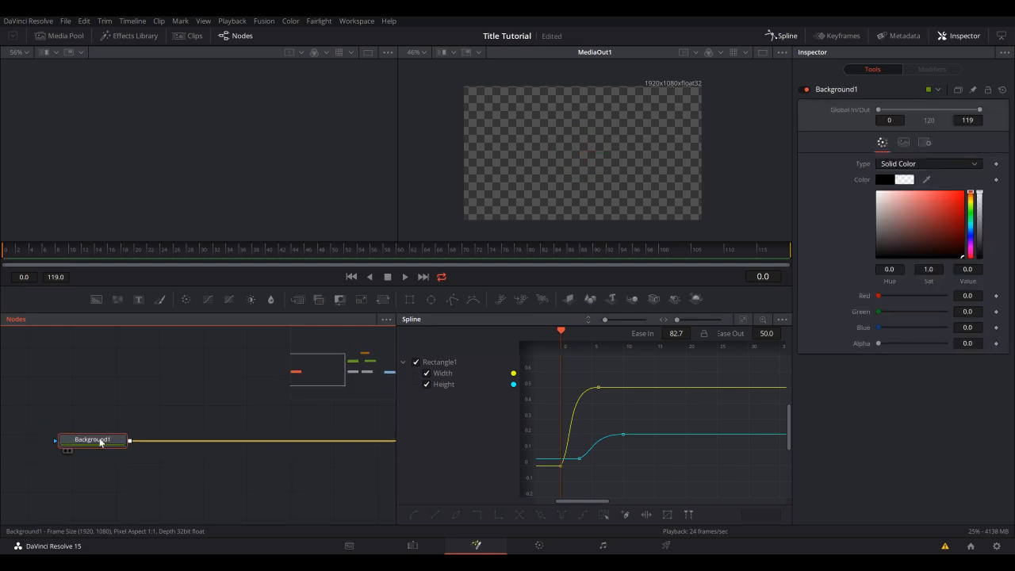
left_click(788, 40)
left_click_drag(419, 361, 364, 415)
Step: Duplicate Rectangle1, mask a new Background node with the copy, and merge it between Background1 and Merge1
left_click(514, 355)
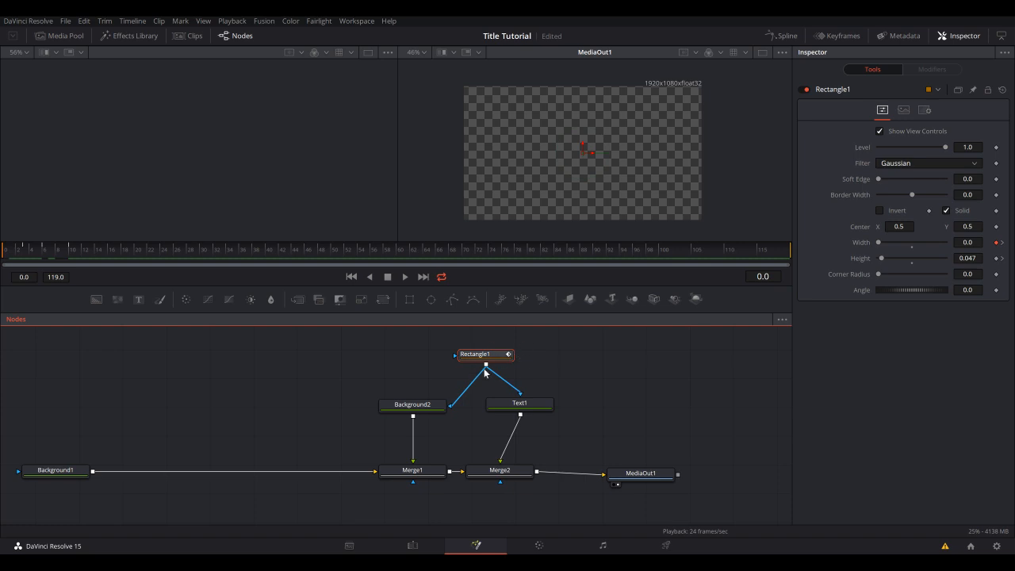
left_click(215, 381)
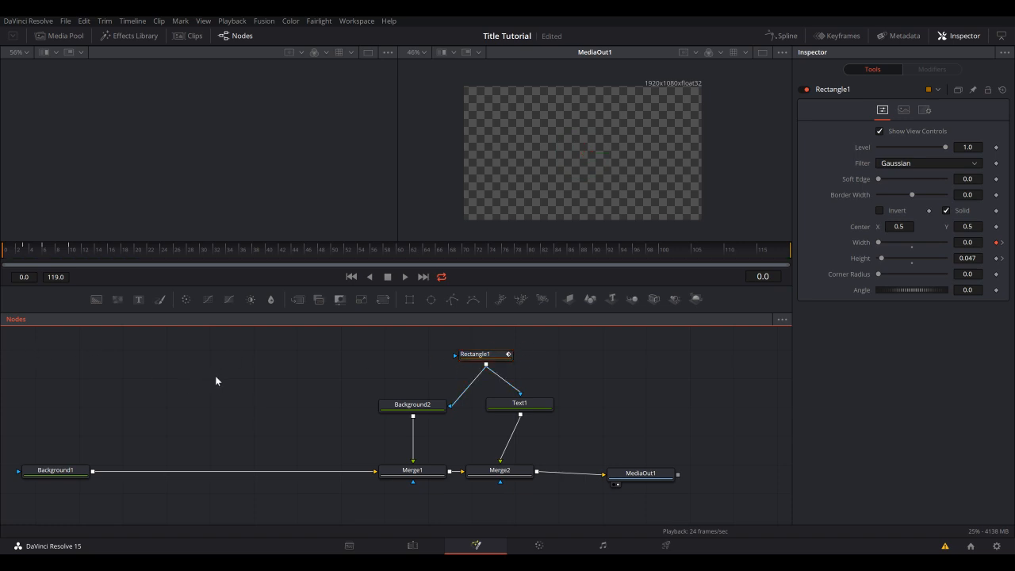
left_click_drag(211, 376, 112, 444)
left_click(96, 299)
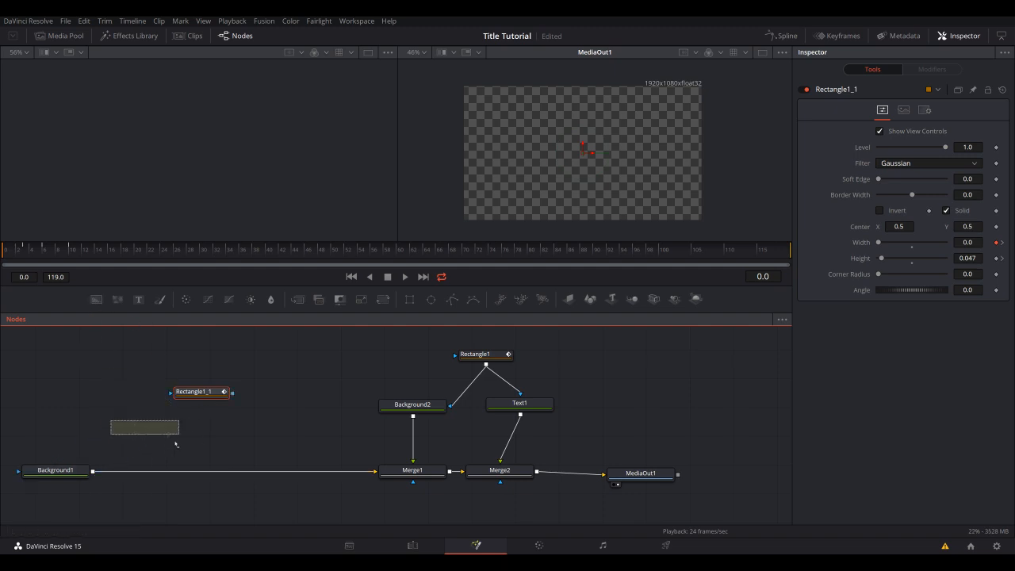
left_click_drag(232, 392, 94, 476)
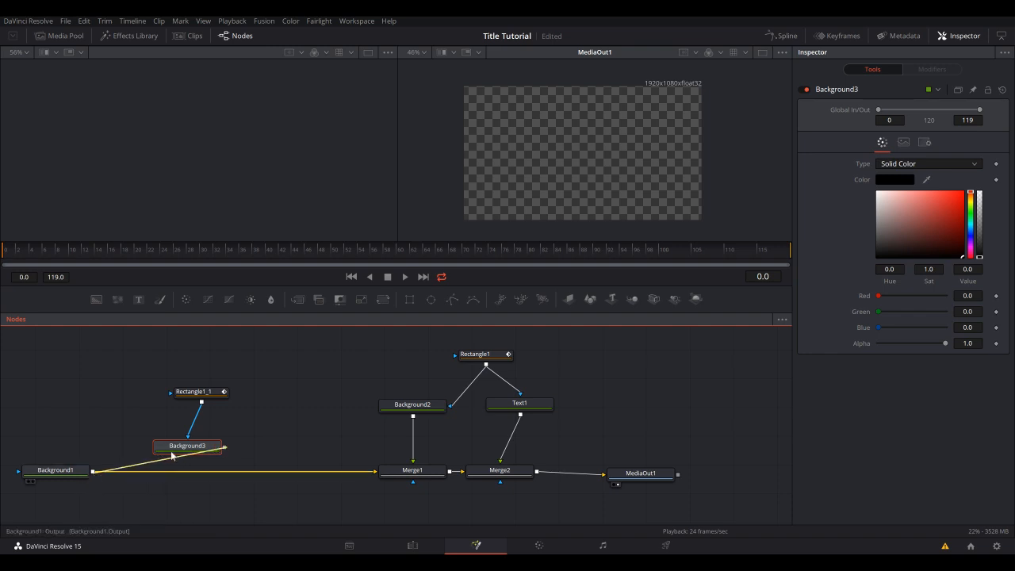
left_click_drag(172, 456, 194, 432)
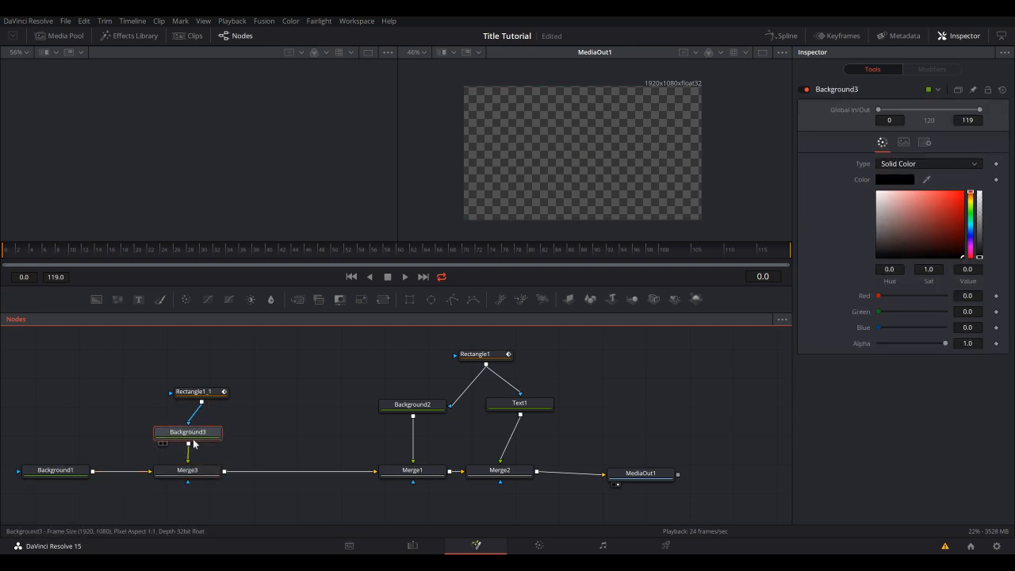
Step: Remove the width and height animation from Rectangle1_1 at frame 0 and play the title
left_click(219, 392)
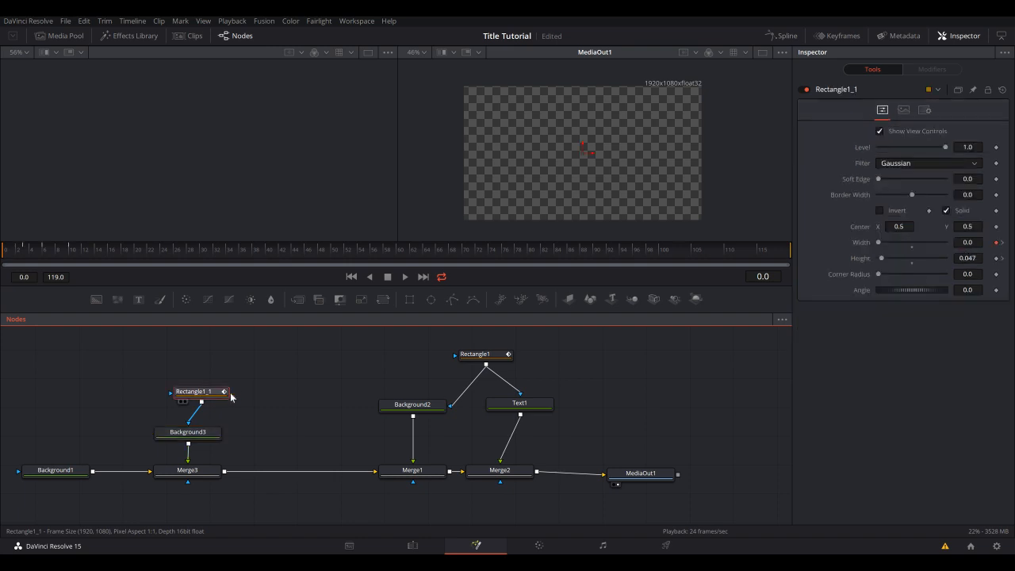
left_click(1002, 244)
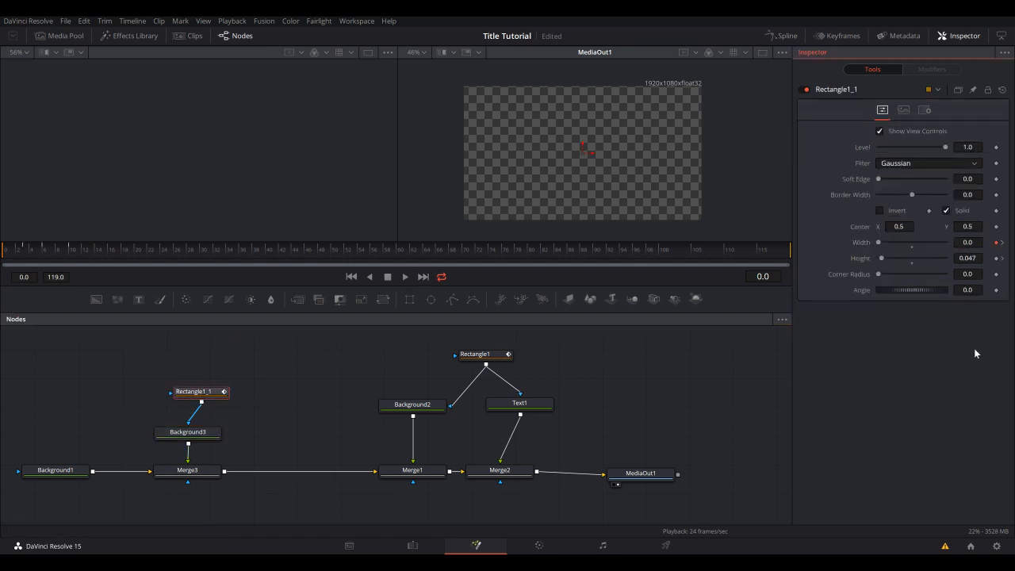
key("Tab")
left_click(997, 259)
left_click(996, 258)
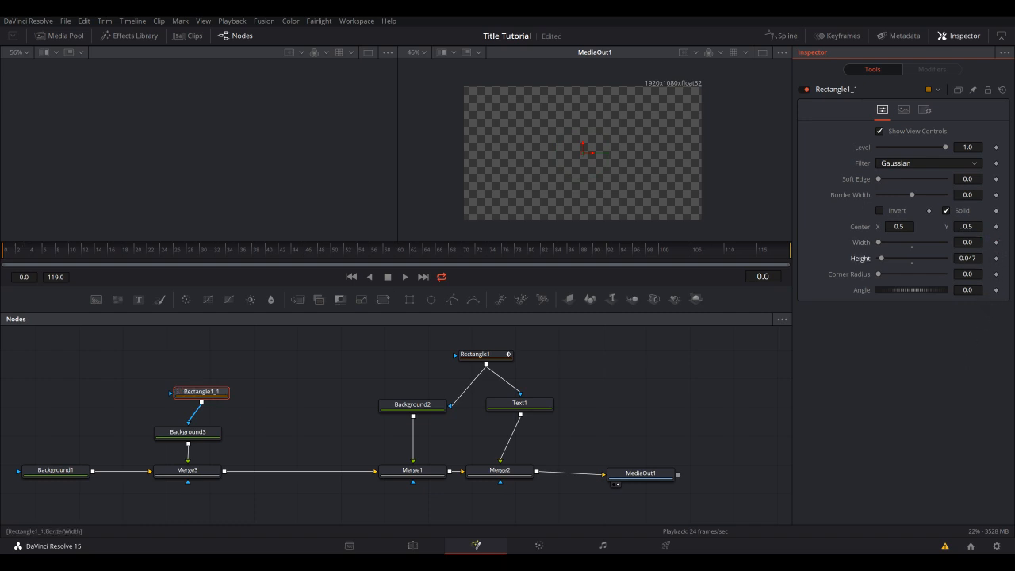
key("space")
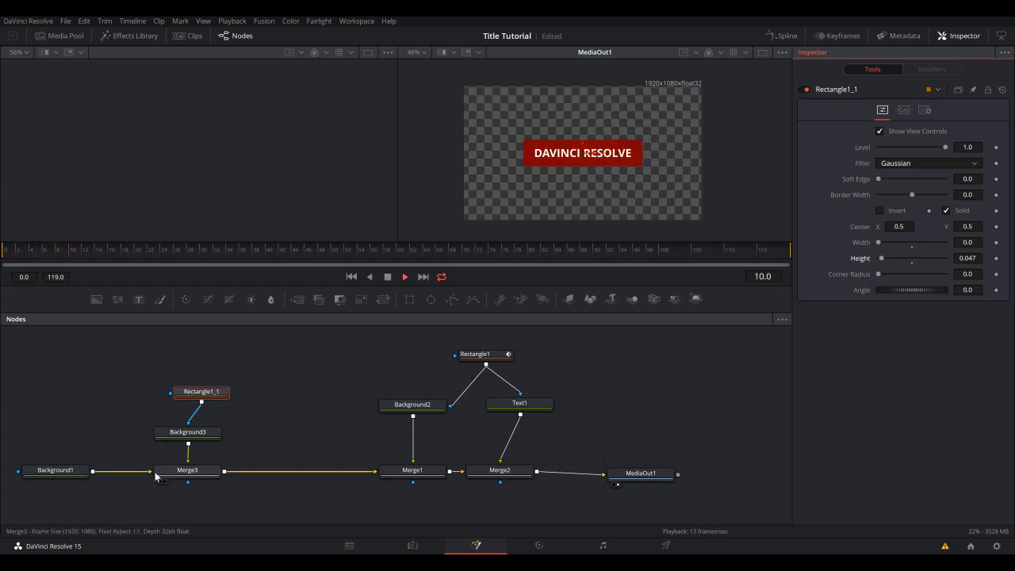
Step: Set Background3's color to red with saturation 0.675 and value 0.661, and scrub back through the opening frames
left_click(188, 433)
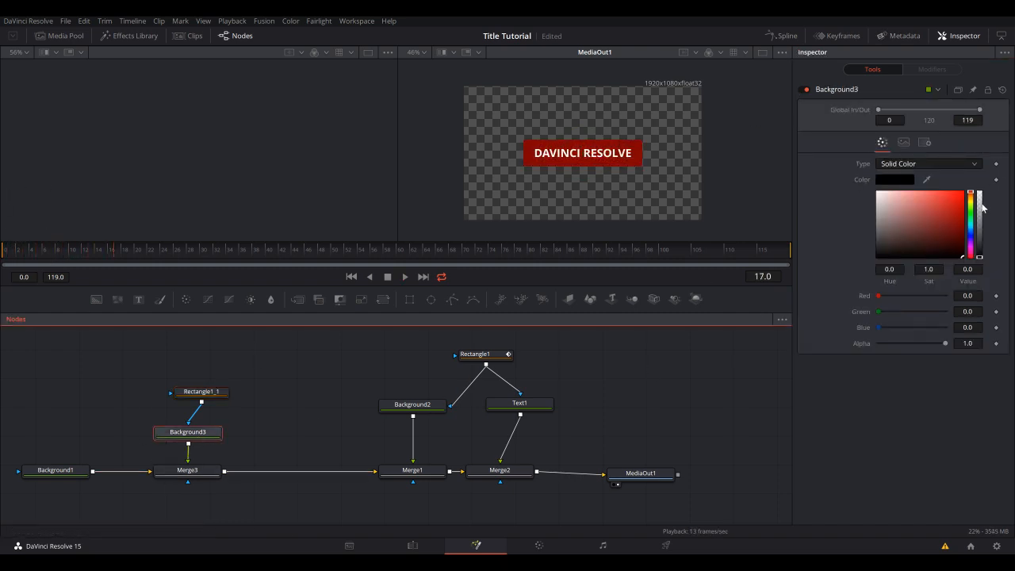
left_click_drag(940, 236, 936, 214)
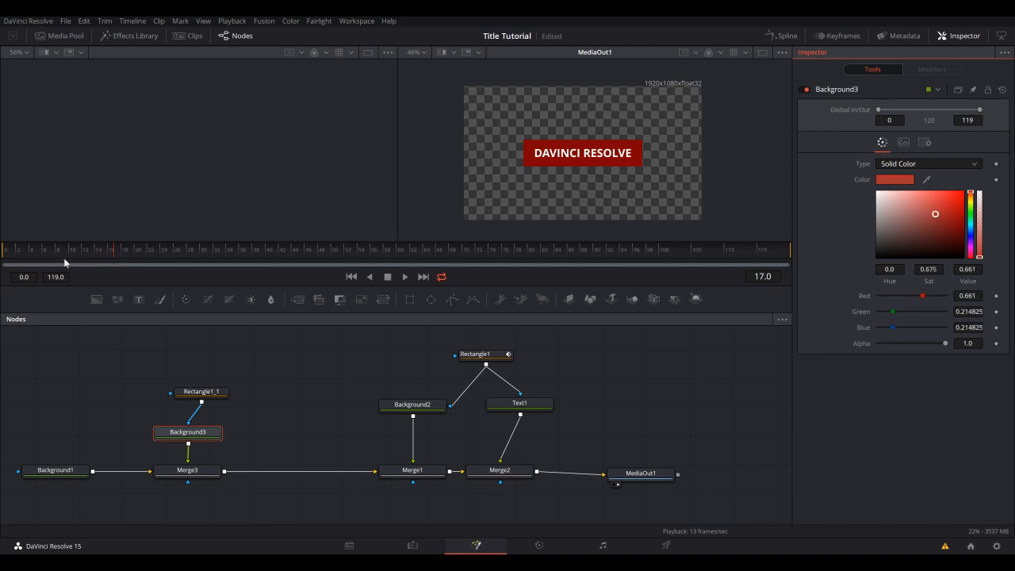
left_click_drag(66, 246, 32, 250)
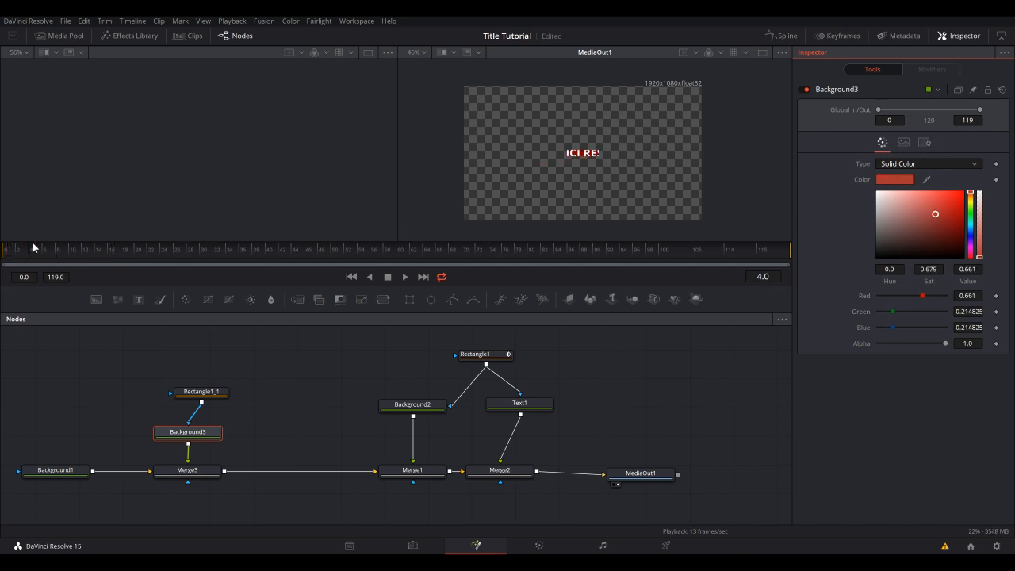
Step: Undo Background3's color change and the removal of Rectangle1_1's width and height animation
left_click(191, 393)
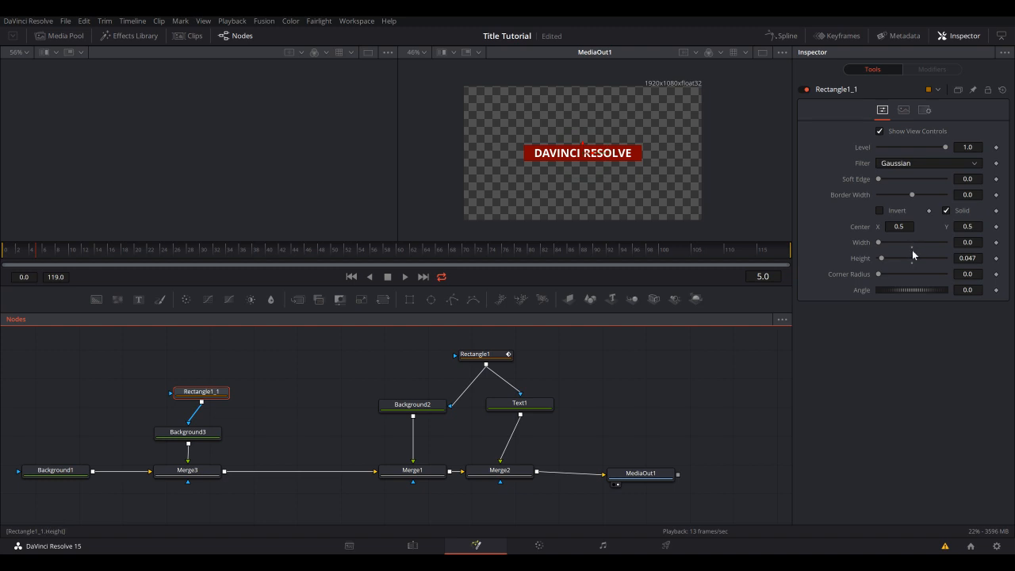
key("ctrl+z")
key("ctrl+z")
Step: At frame 10, remove Rectangle1_1's width and height animation to hold them at 0.5 and 0.2, and return to frame 0
mouse_move(80, 253)
left_mouse_down()
mouse_move(2, 268)
mouse_move(281, 262)
mouse_move(73, 259)
left_mouse_up()
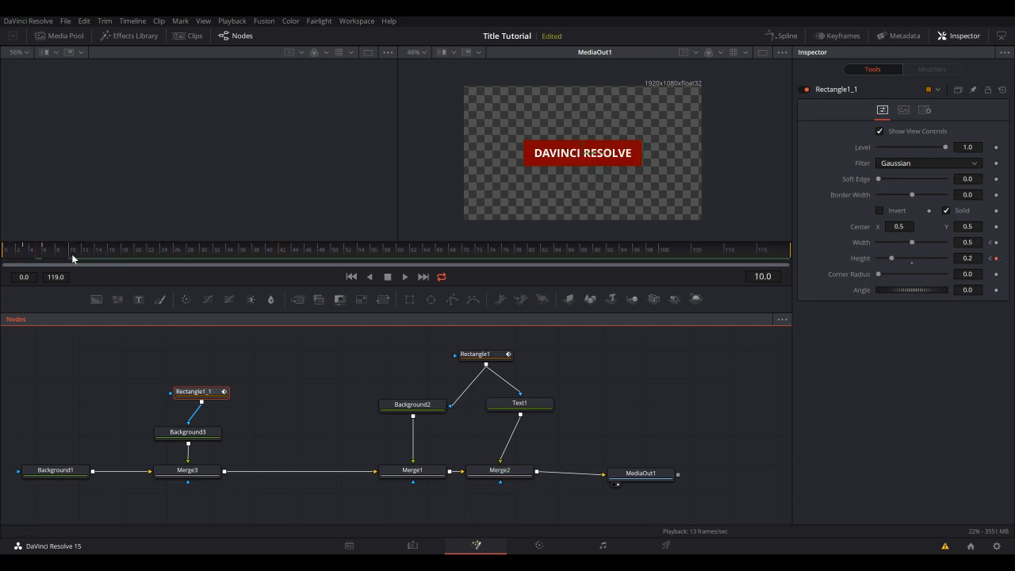
left_click(998, 258)
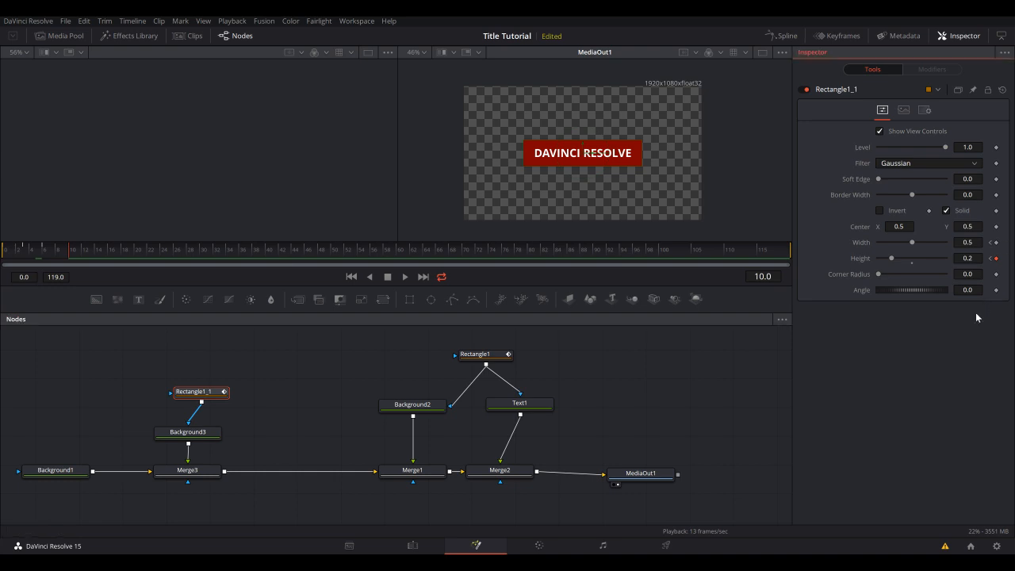
left_click(968, 258)
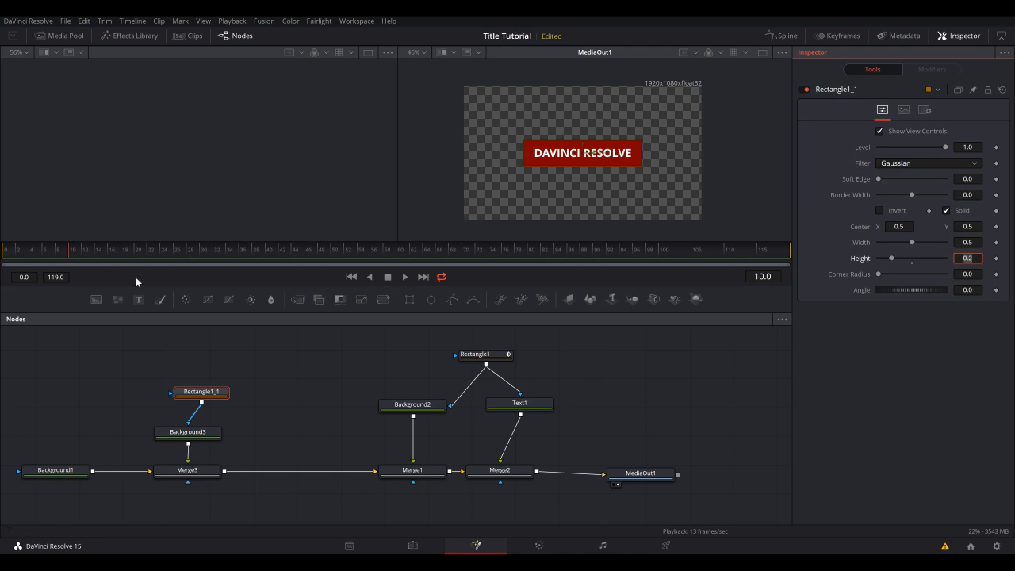
left_click_drag(71, 257, 3, 256)
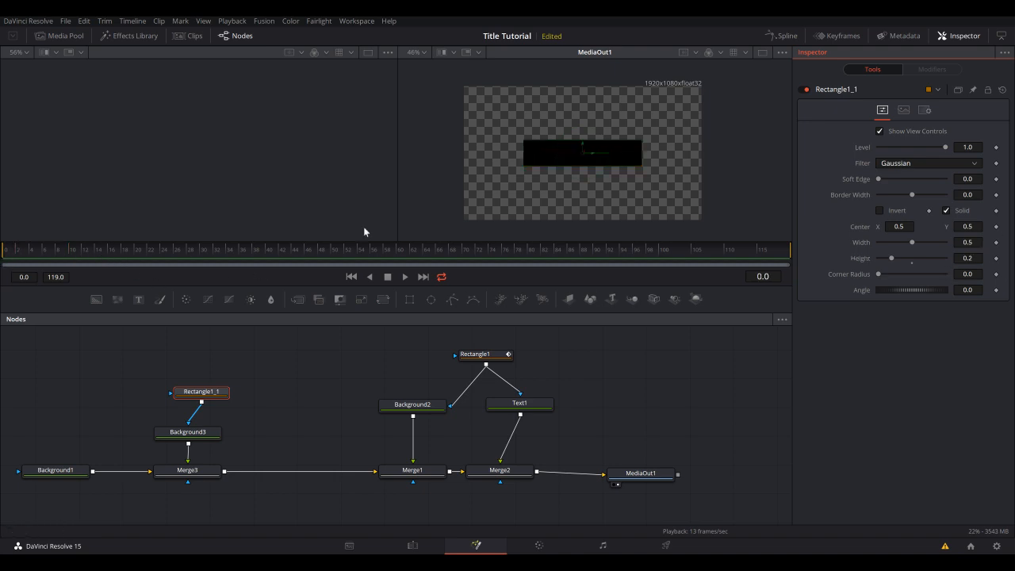
Step: Set Background3's color to a muted red with saturation 0.422 and value 0.591, and scrub the title to frame 12
left_click(188, 432)
left_click(913, 220)
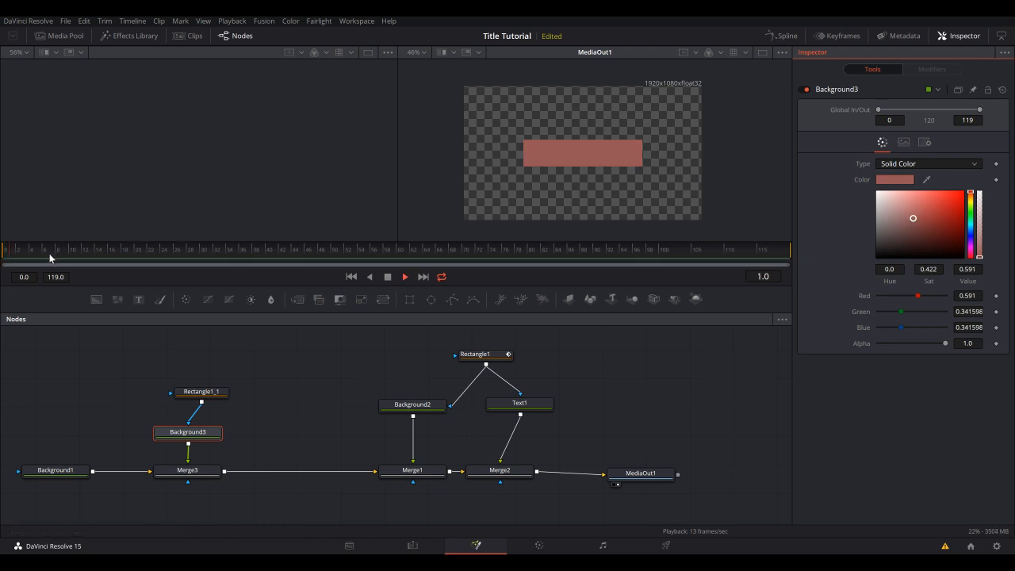
key("space")
left_click_drag(63, 256, 2, 272)
left_click_drag(21, 253, 73, 251)
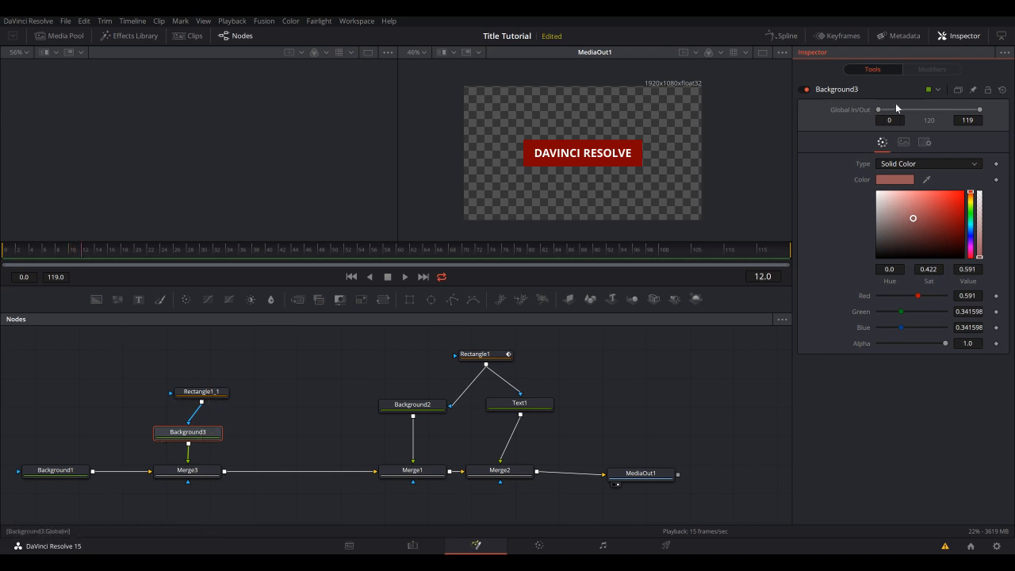
Step: Set Background3's global in point to frame 12 and play the title
left_click(882, 121)
type("12")
key("Tab")
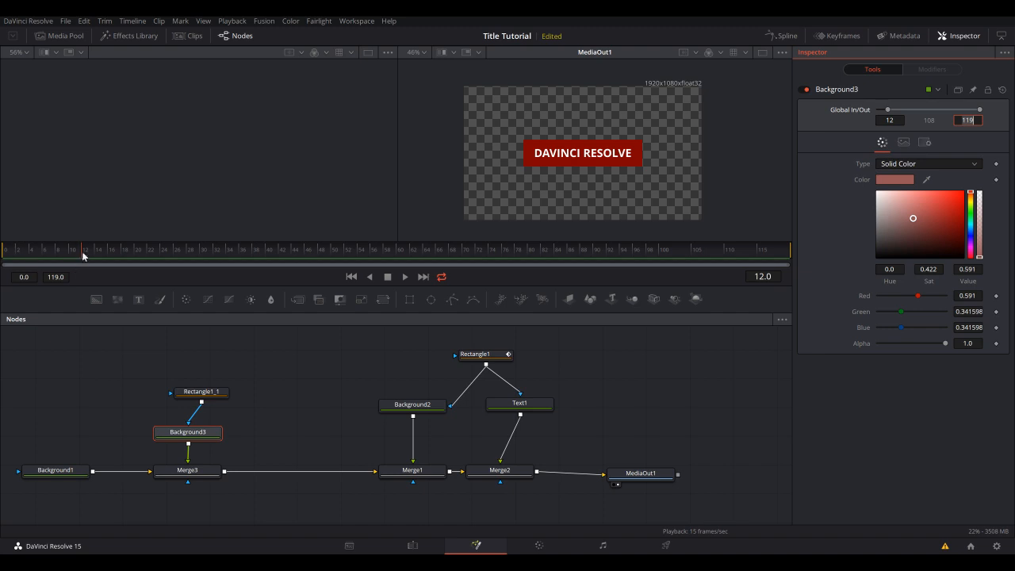
key("Return")
key("space")
key("space")
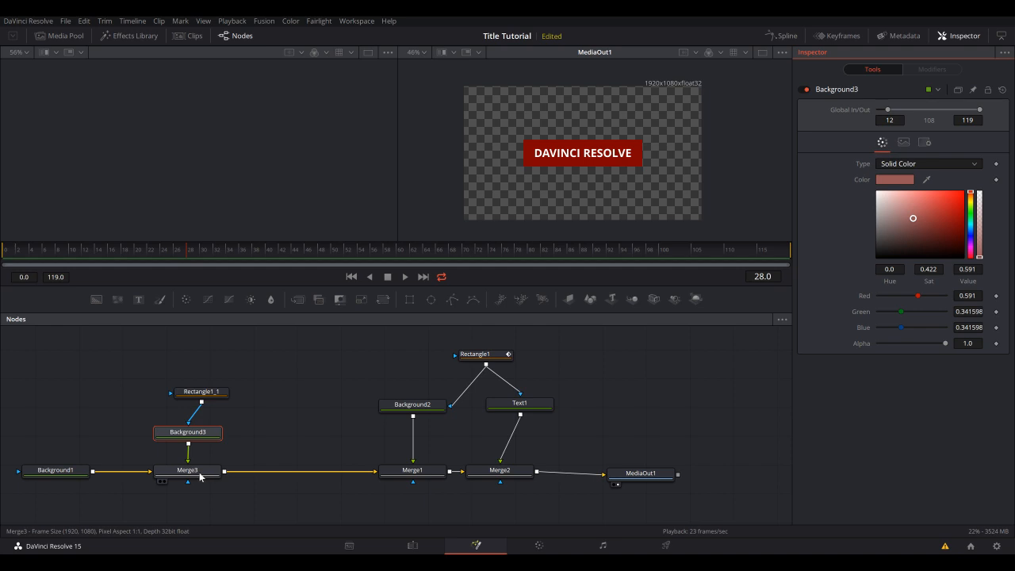
Step: Load Merge3 into the empty viewer, play it from frame 0 beside the final title, and clear that viewer
left_click_drag(200, 477, 218, 169)
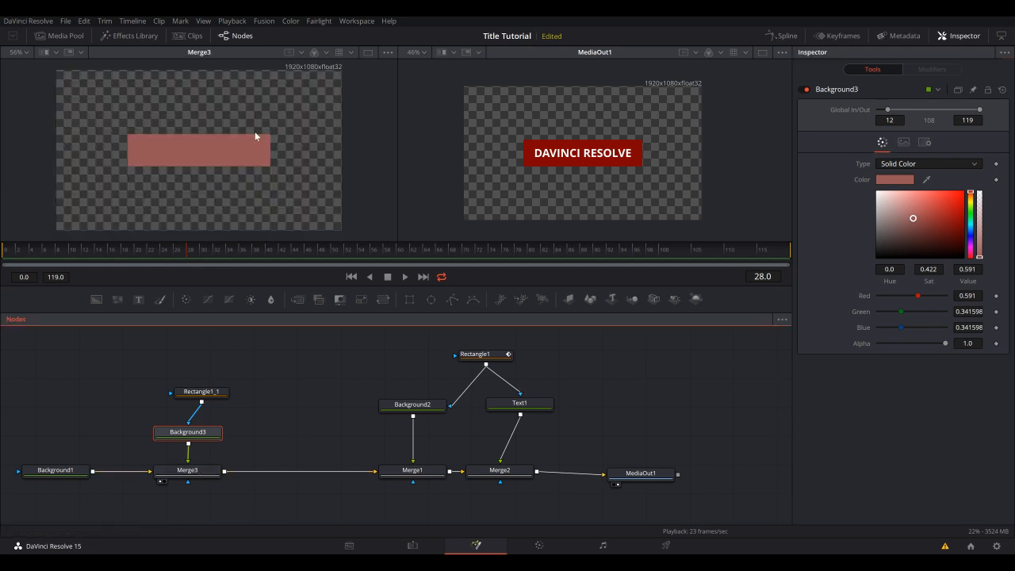
key("Home")
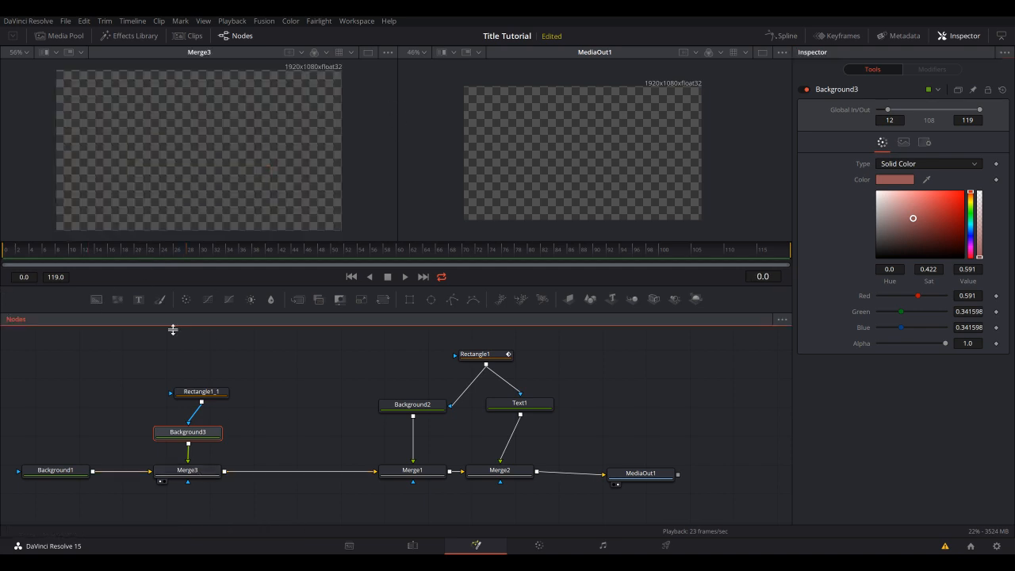
left_click_drag(282, 354, 79, 530)
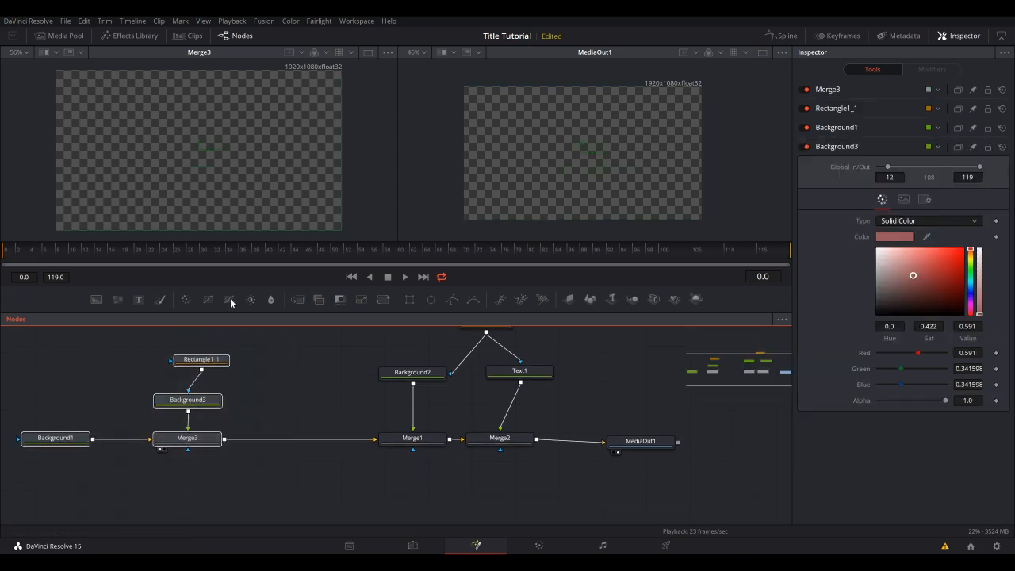
left_click(193, 385)
key("space")
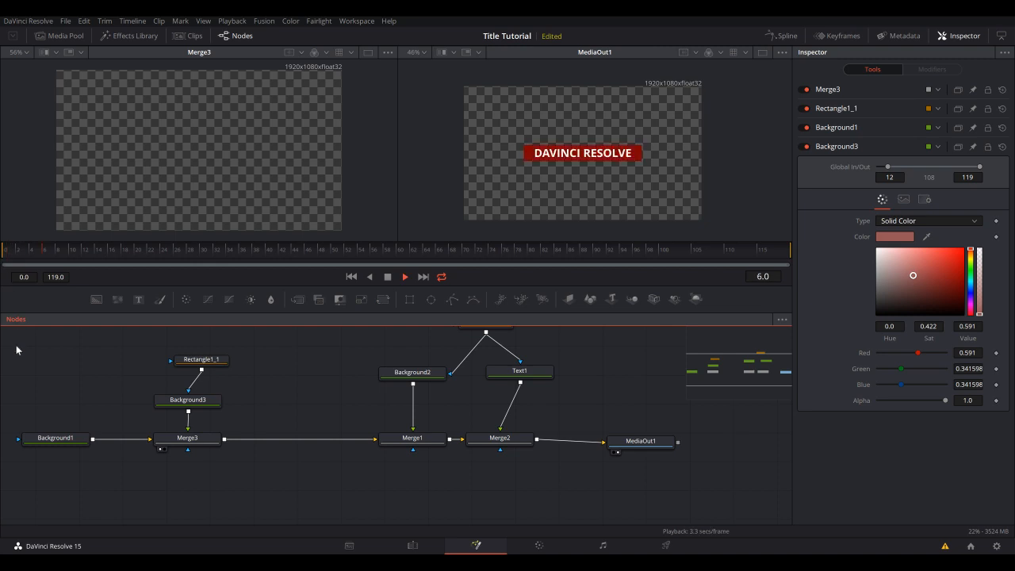
key("space")
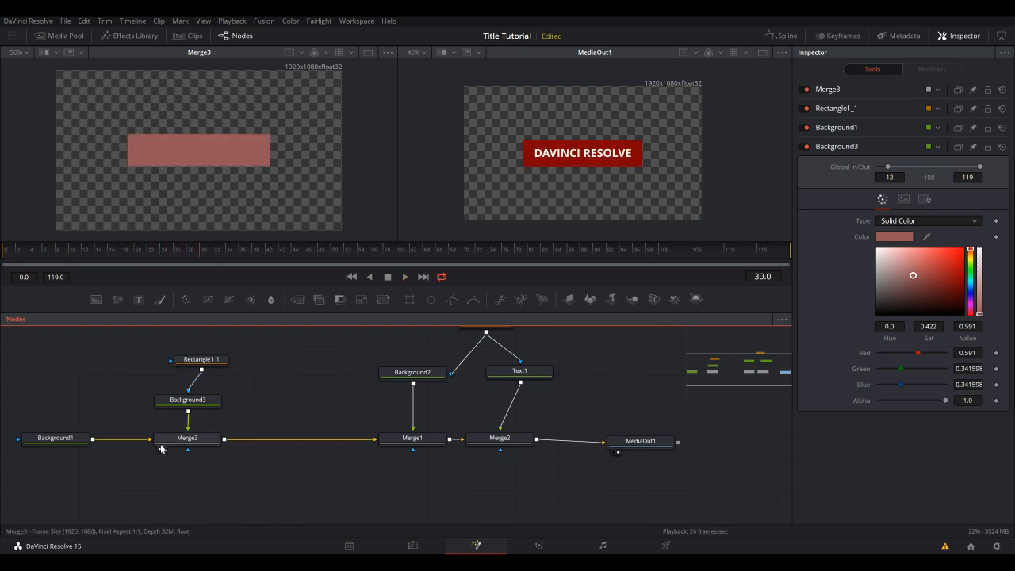
left_click(161, 449)
Step: Keyframe Rectangle1_1's center at frame 15, shift it at frame 20 to about X 0.464, Y 0.540, and play the title
left_click_drag(277, 383, 282, 445)
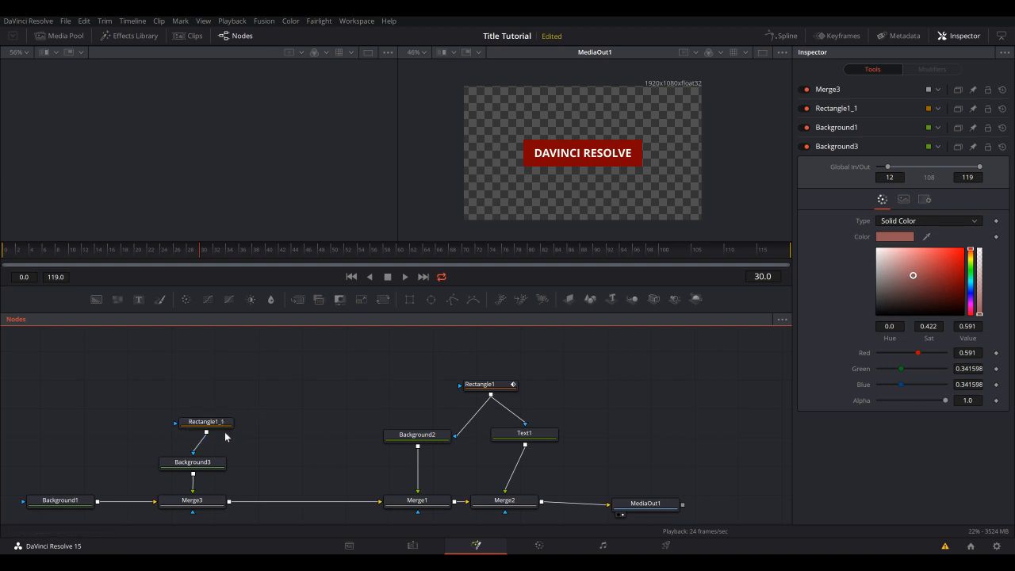
left_click_drag(218, 422, 202, 421)
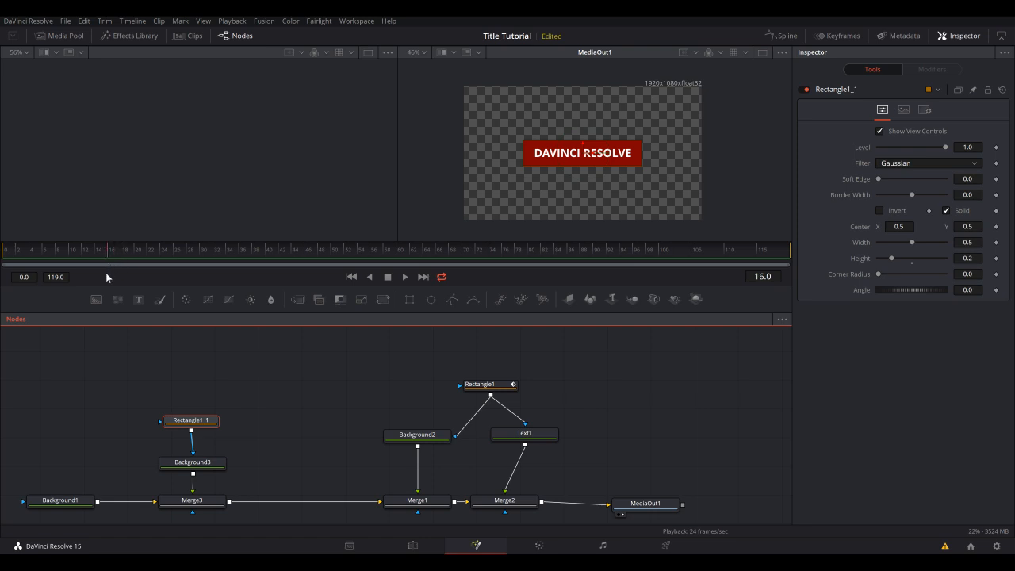
left_click(996, 227)
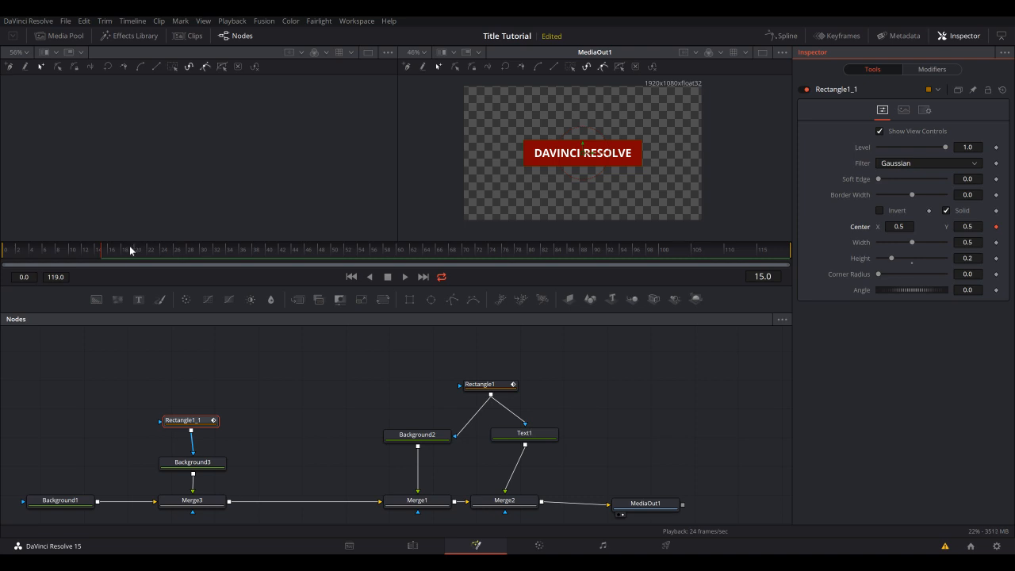
left_click(131, 251)
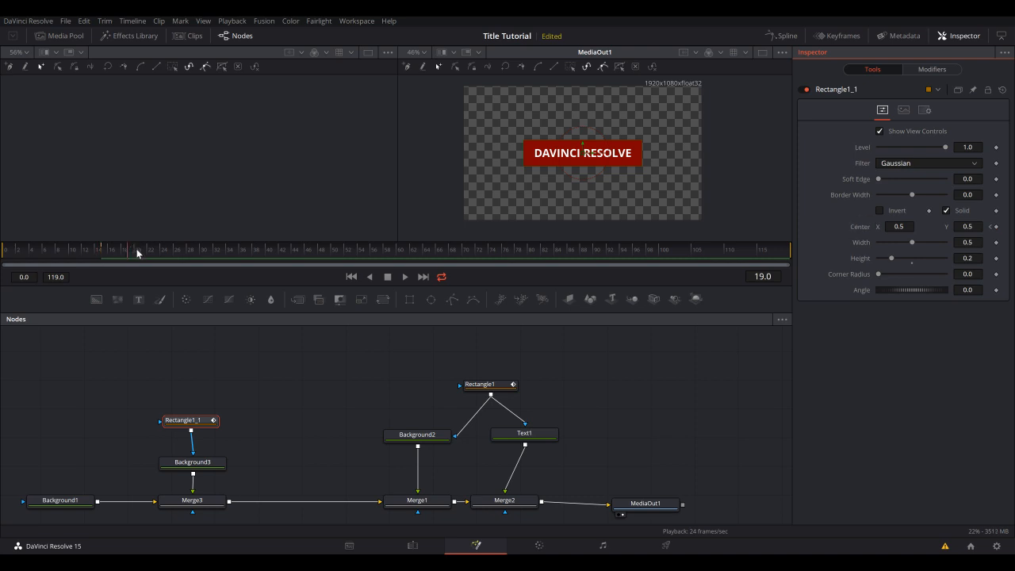
left_click(996, 227)
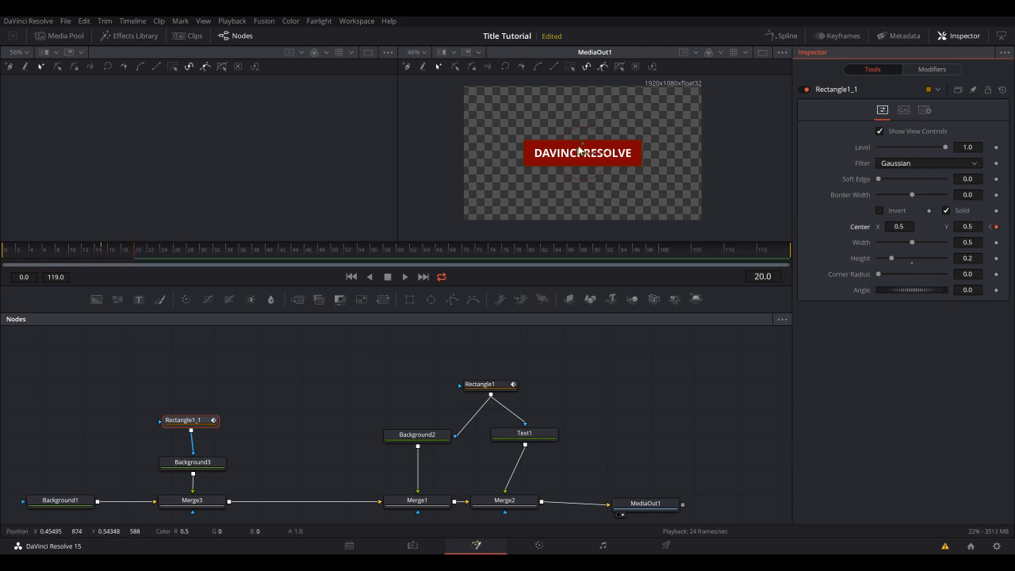
left_click_drag(583, 147, 585, 151)
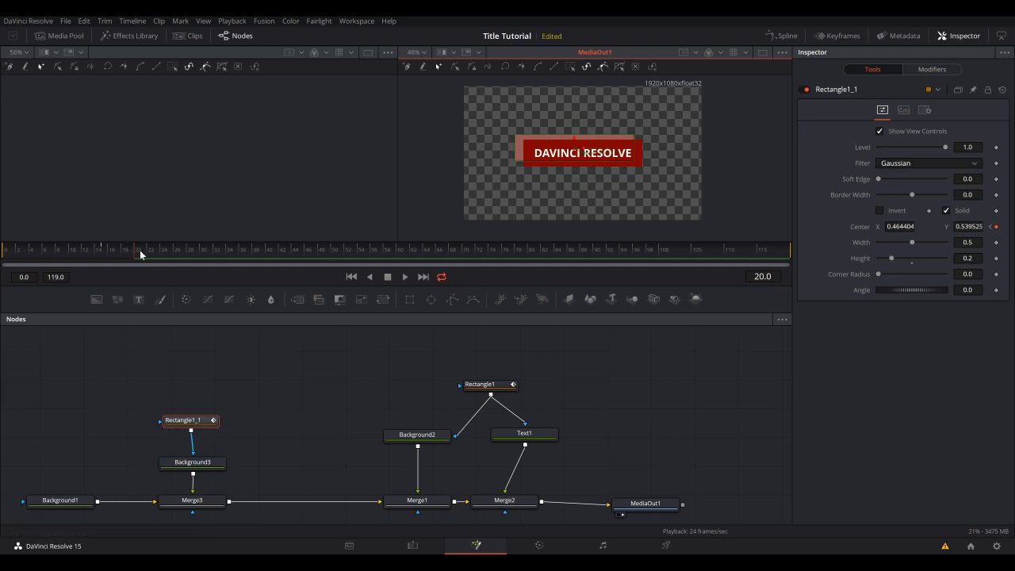
key("space")
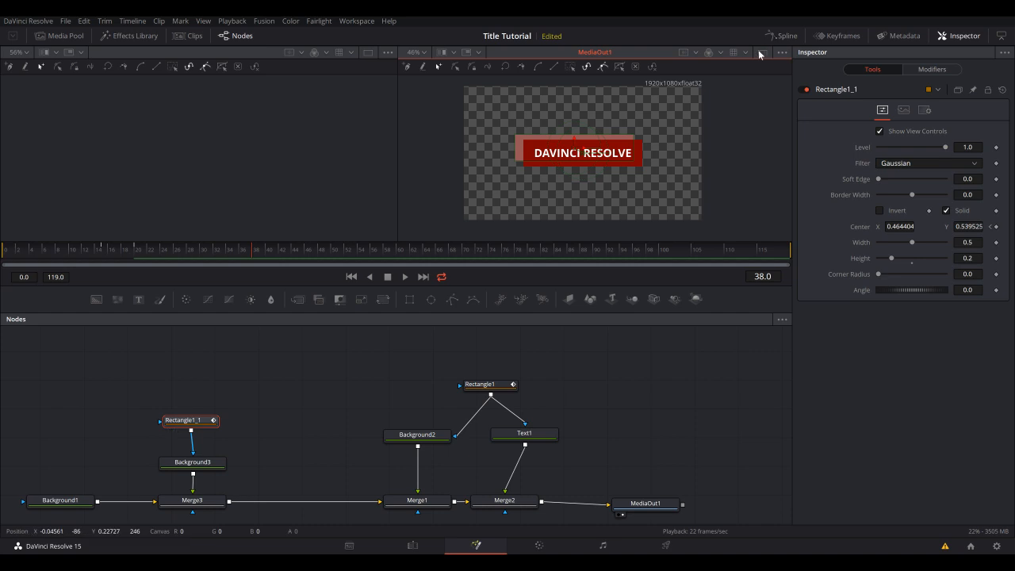
key("space")
Step: Display only Rectangle1_1's center displacement curve in the Spline editor, framed around its frame 20 keyframe
left_click(781, 36)
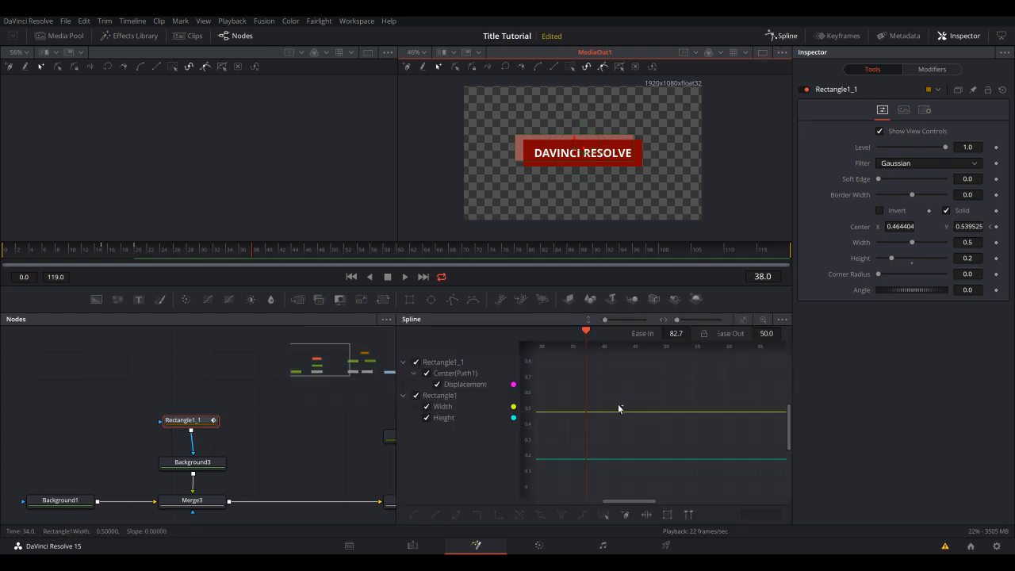
left_click_drag(877, 399, 537, 538)
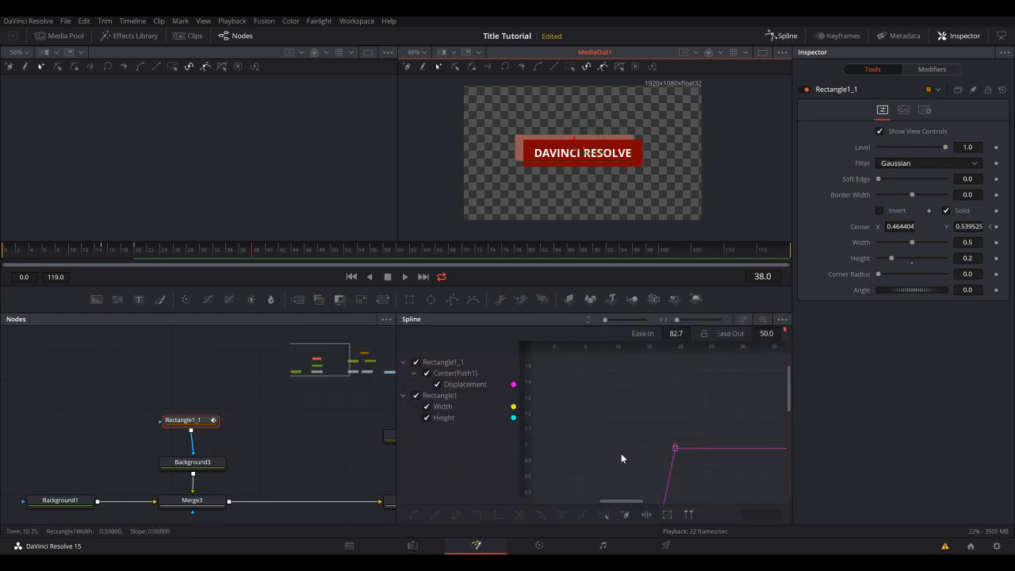
left_click(189, 420)
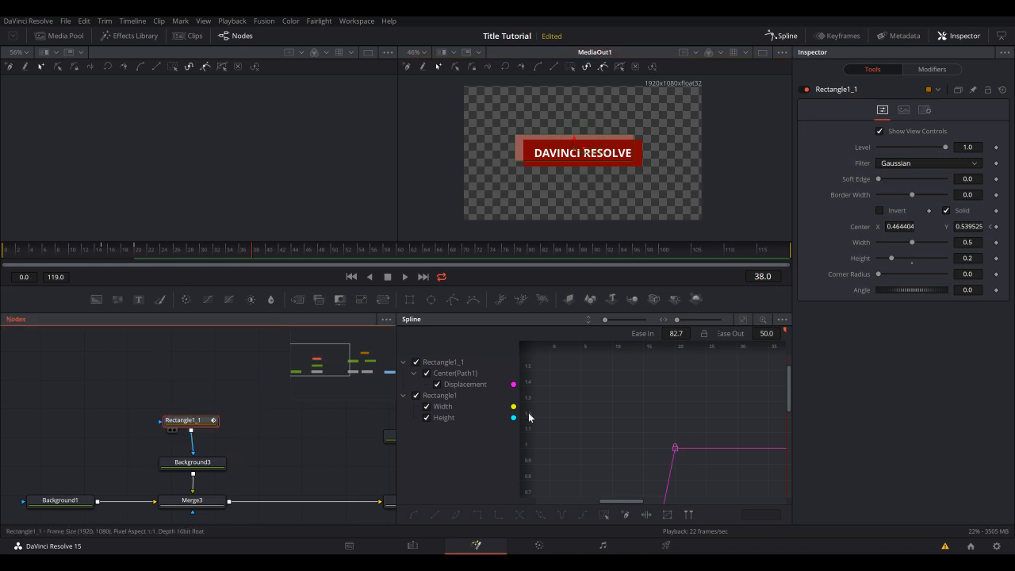
left_click_drag(671, 406, 659, 469)
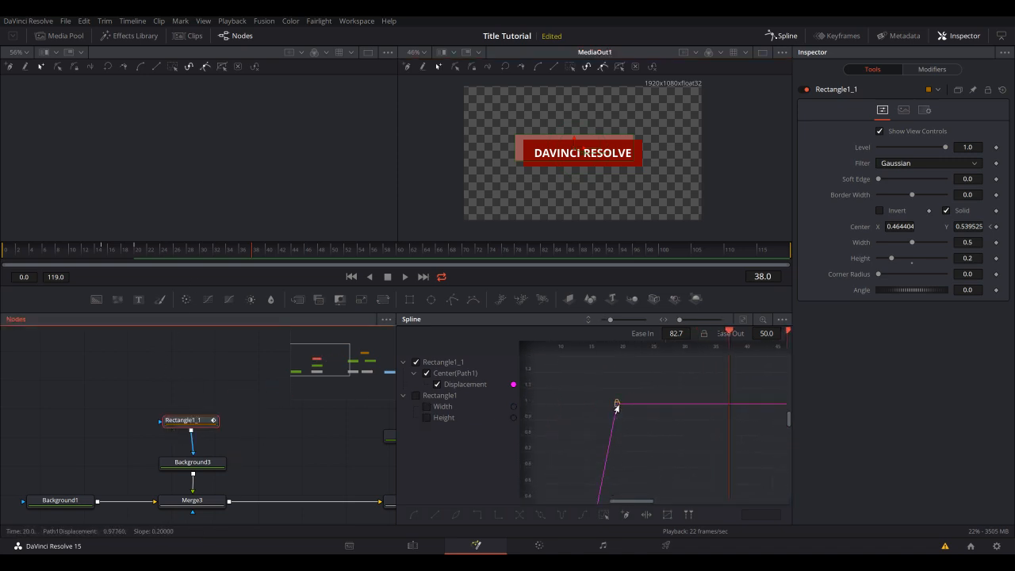
scroll(618, 408, "up", 2)
left_click(571, 406)
left_click(592, 359)
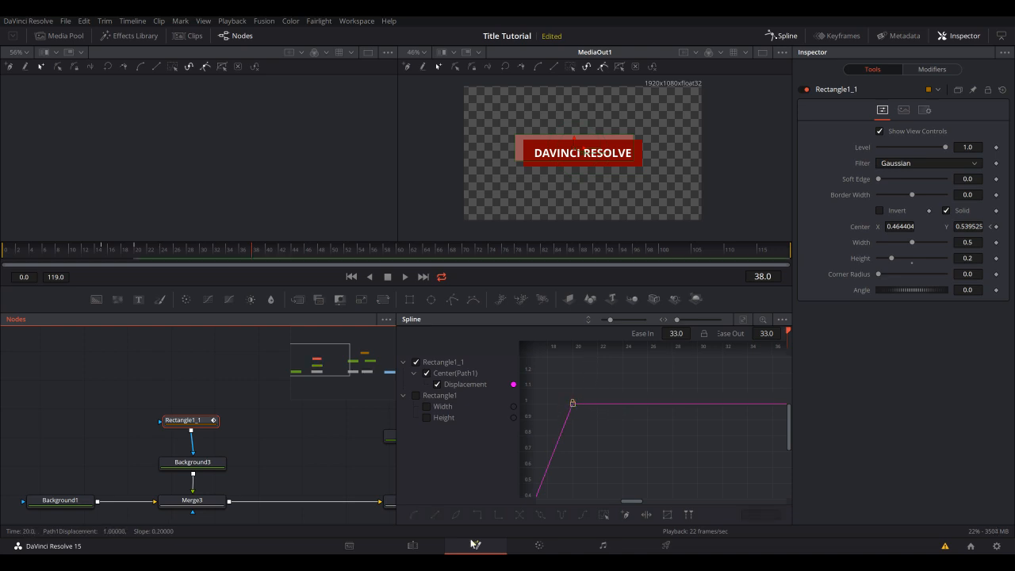
Step: Smooth the displacement keyframe at frame 20, set its ease in to 99.2, and play the title
left_click(573, 404)
key("shift+s")
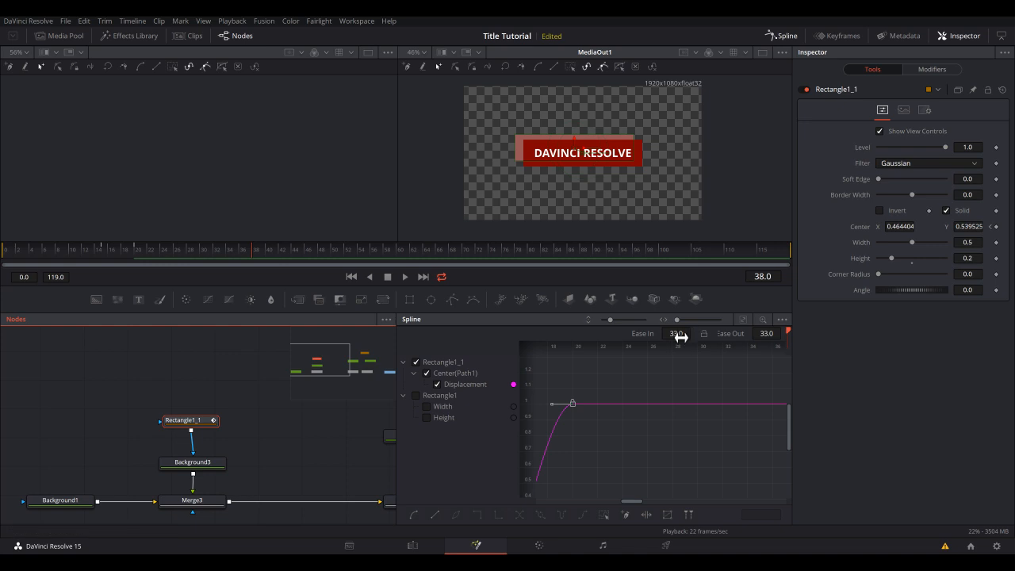
mouse_move(681, 338)
left_mouse_down()
mouse_move(702, 337)
mouse_move(682, 336)
left_mouse_up()
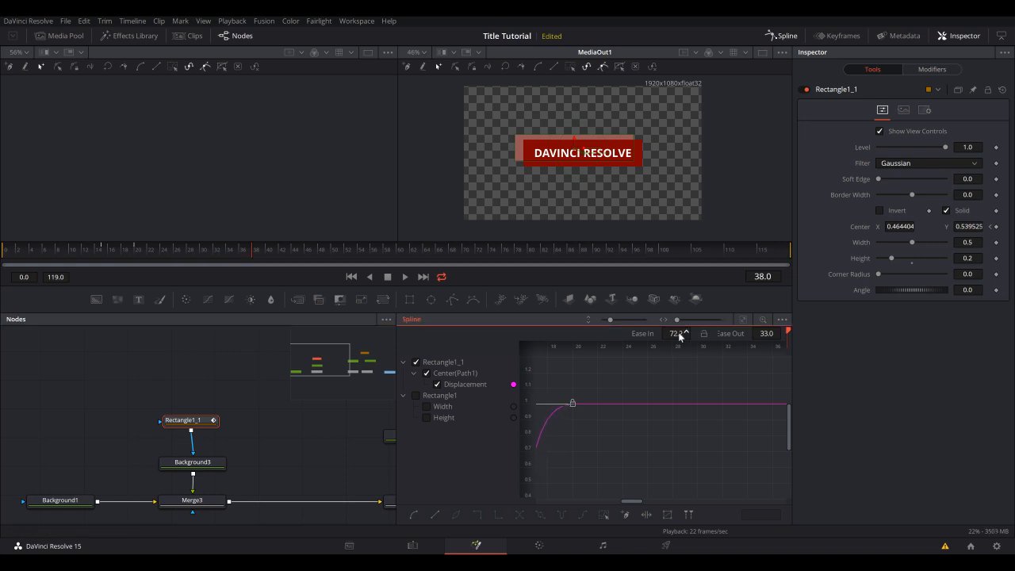
left_click_drag(632, 450, 685, 457)
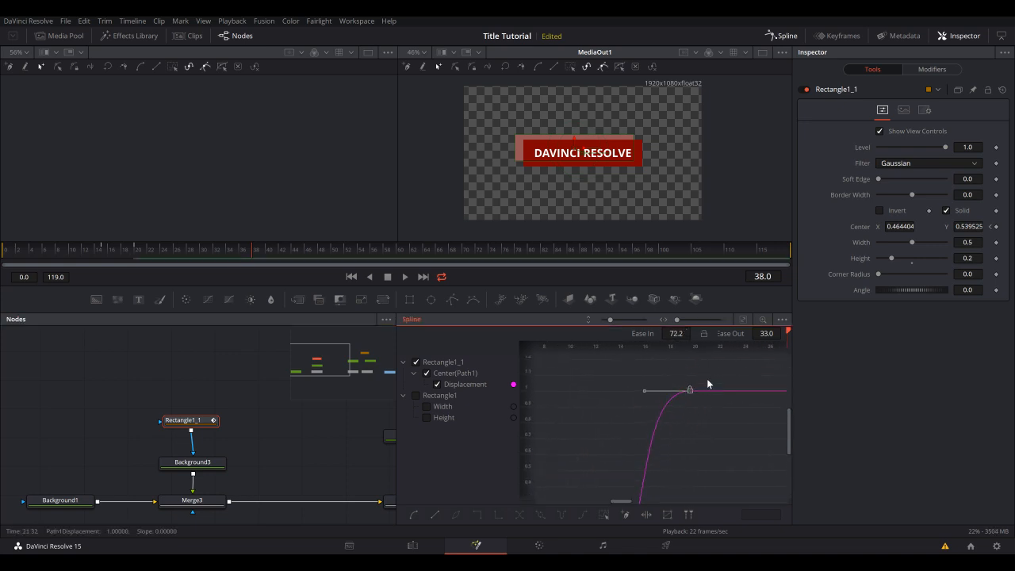
left_click_drag(671, 335, 685, 333)
left_click_drag(147, 251, 1, 263)
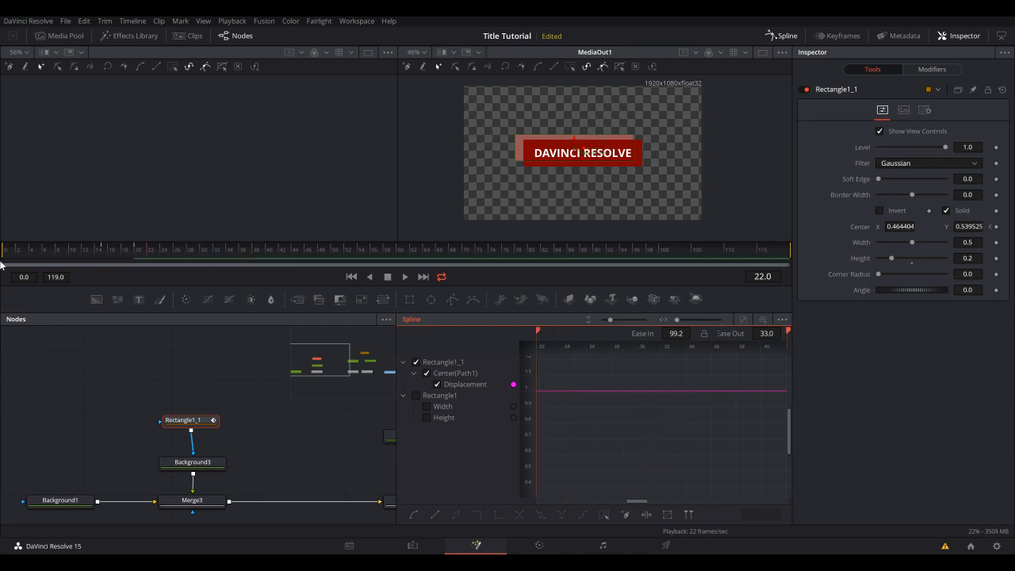
key("space")
key("space")
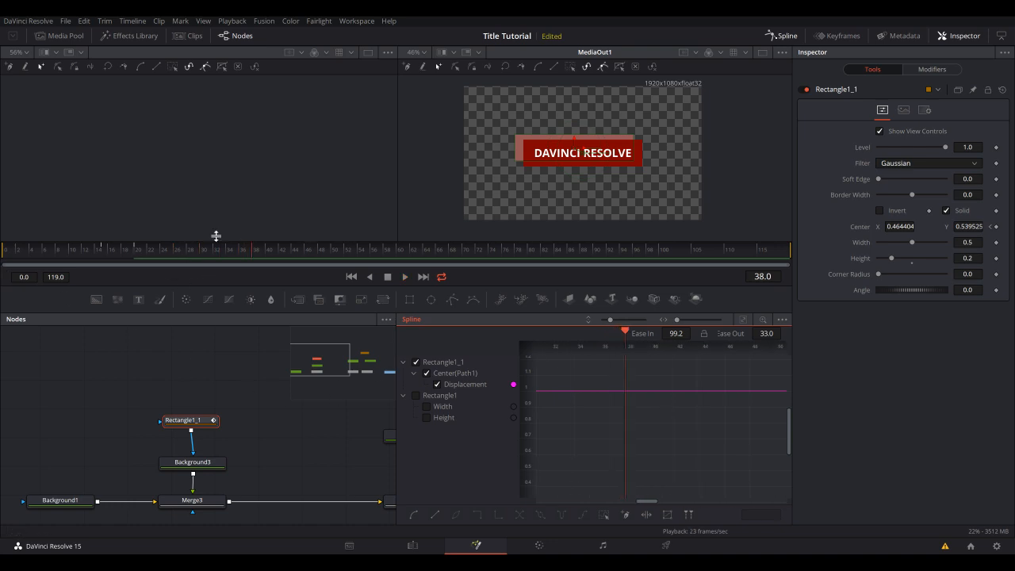
Step: At frame 20, shift Rectangle1_1 horizontally in the viewer to a center X of about 0.476
left_click(136, 249)
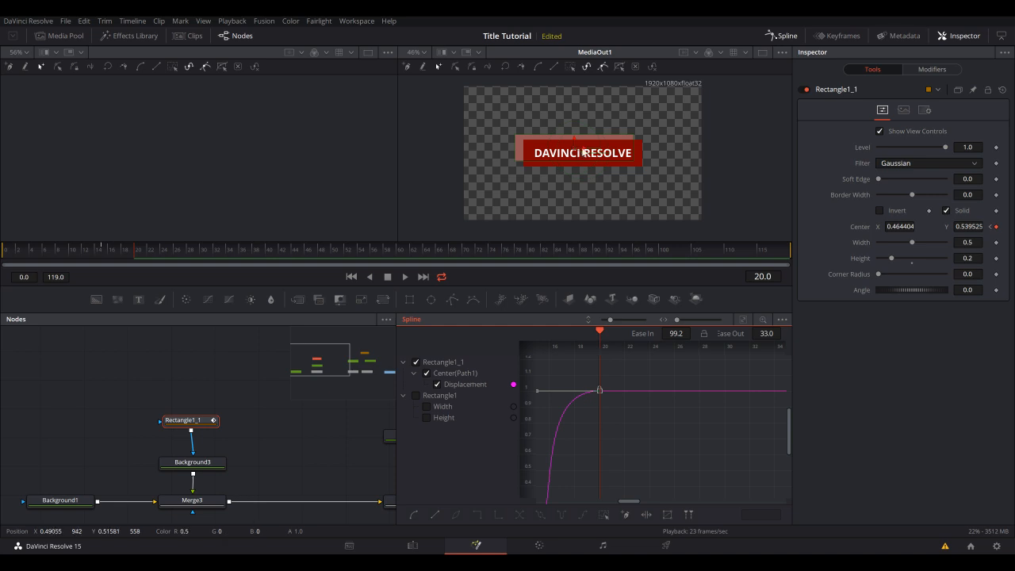
left_click_drag(584, 152, 587, 150)
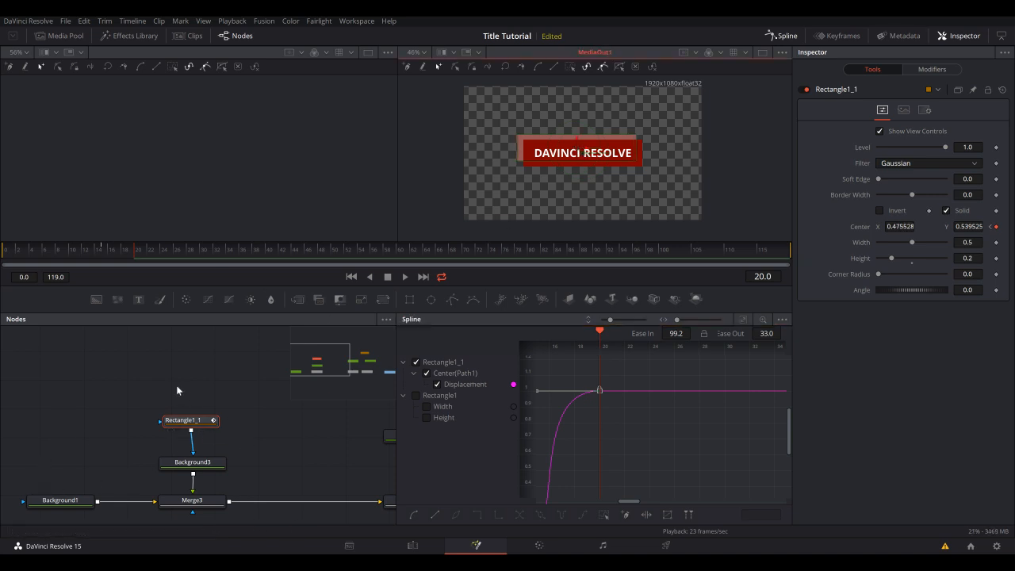
left_click(264, 452)
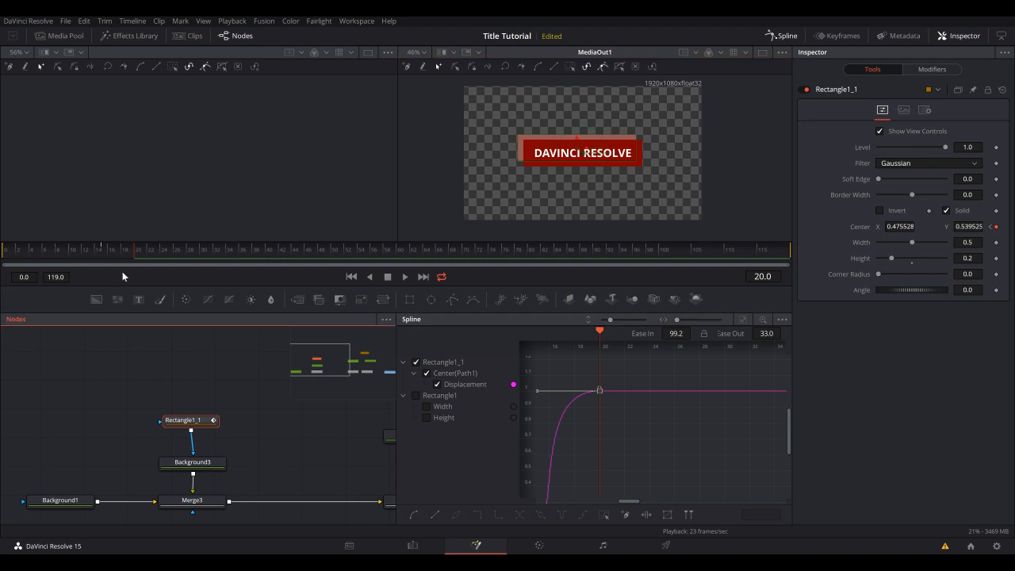
Step: Return to frame 15 and add a new Background node, merging it directly after Merge3
left_click_drag(136, 251, 109, 263)
left_click_drag(298, 446, 247, 437)
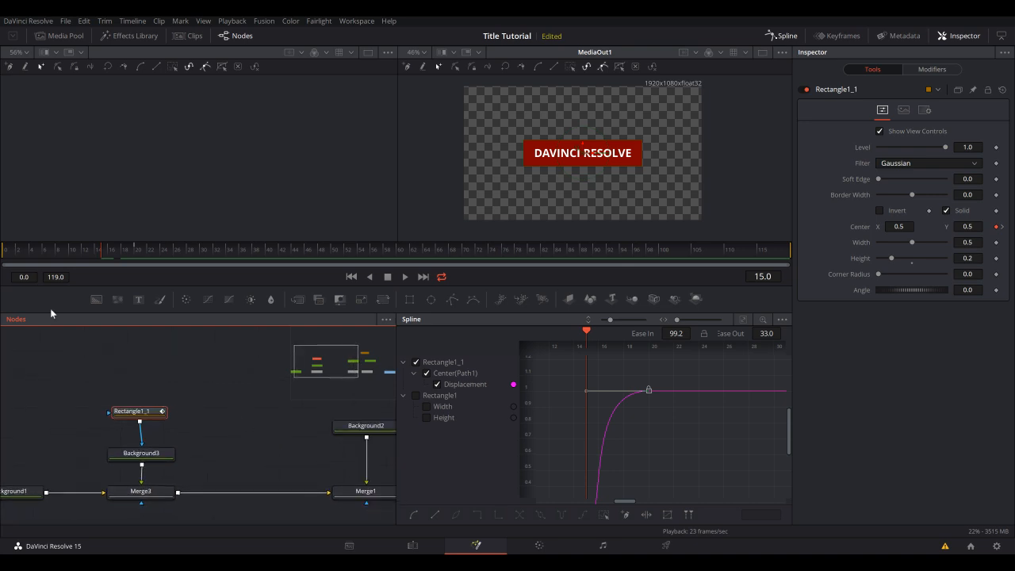
left_click_drag(96, 298, 218, 448)
left_click_drag(147, 410, 188, 399)
left_click_drag(269, 451, 179, 491)
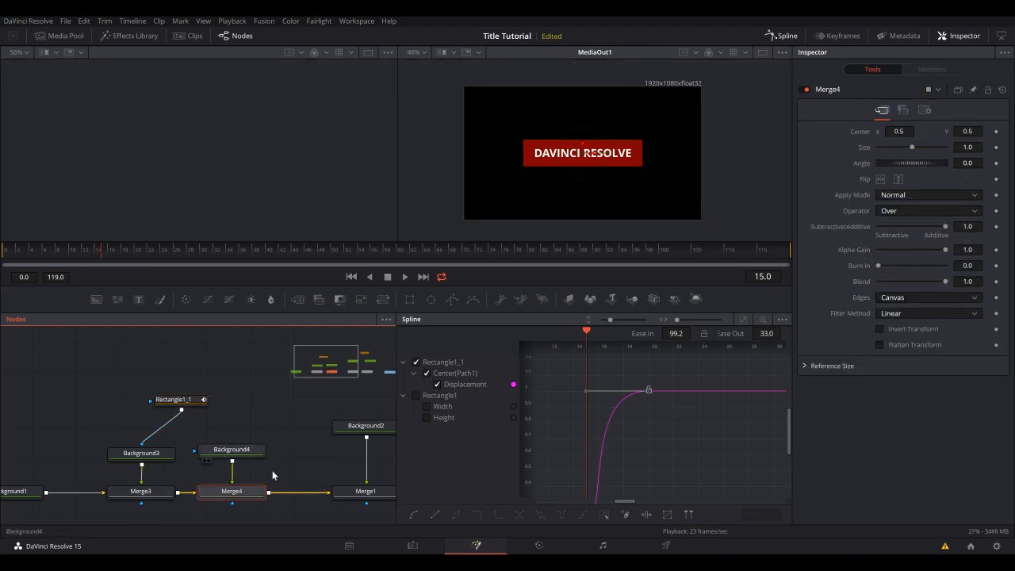
left_click(232, 450)
Step: Paste a copy of Rectangle1_1 as the mask of Background4 and delete the copy
left_click_drag(194, 408, 160, 423)
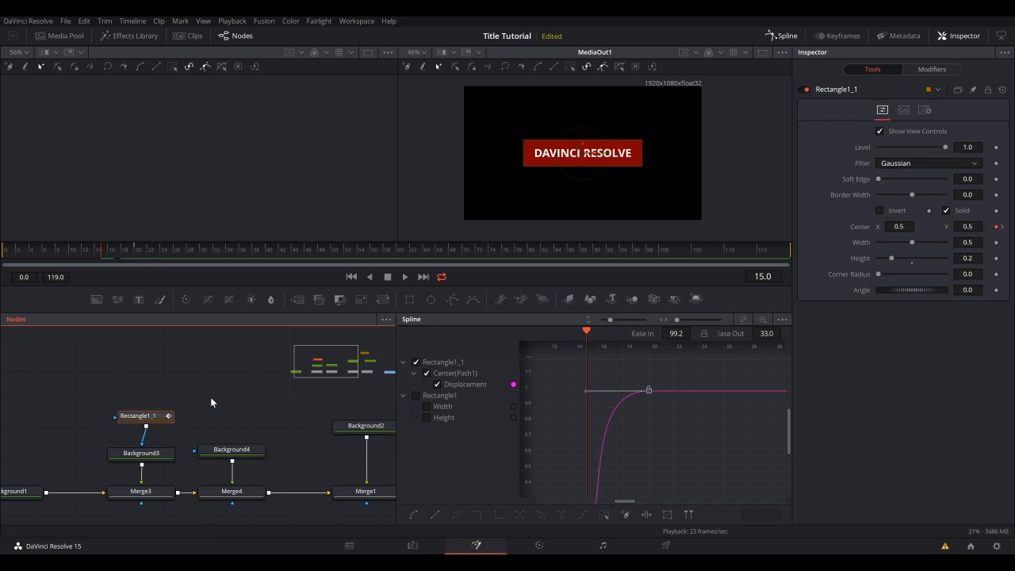
key("ctrl+c")
key("ctrl+v")
left_click_drag(226, 404, 250, 449)
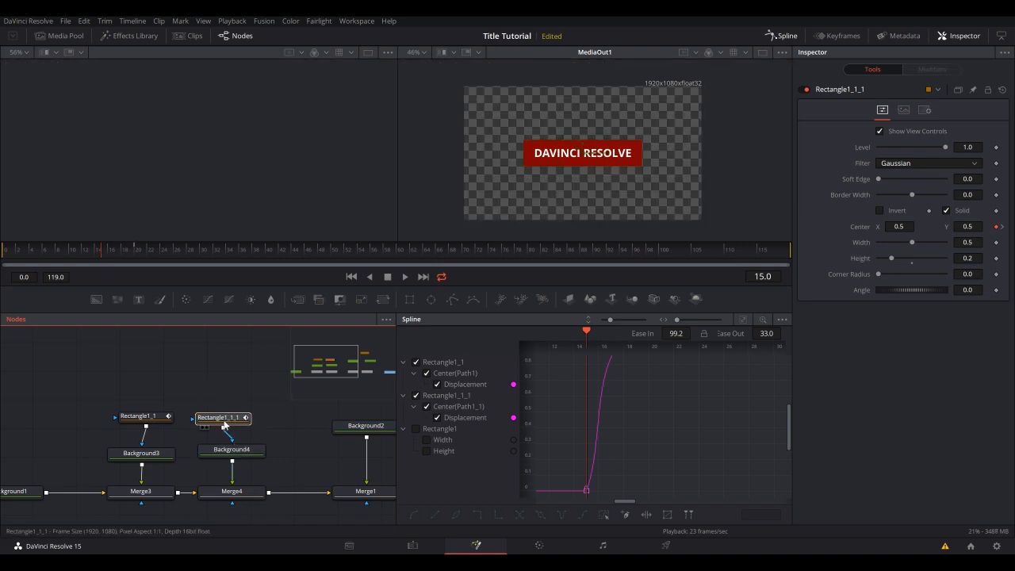
key("Delete")
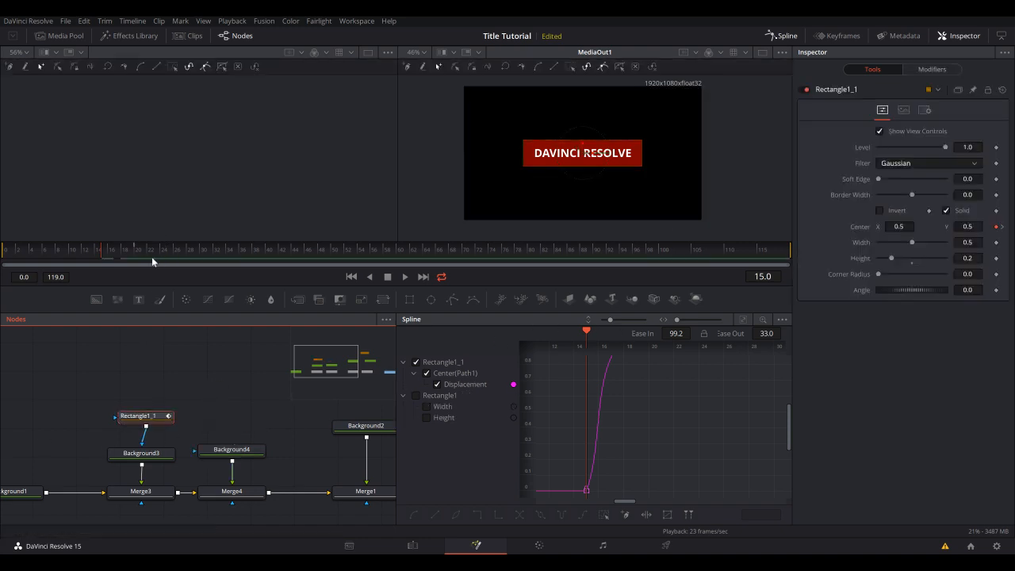
Step: Keyframe Rectangle1_1's current center at frame 106, and return the center to X 0.5, Y 0.5 with a keyframe at frame 111
left_click_drag(132, 255, 701, 256)
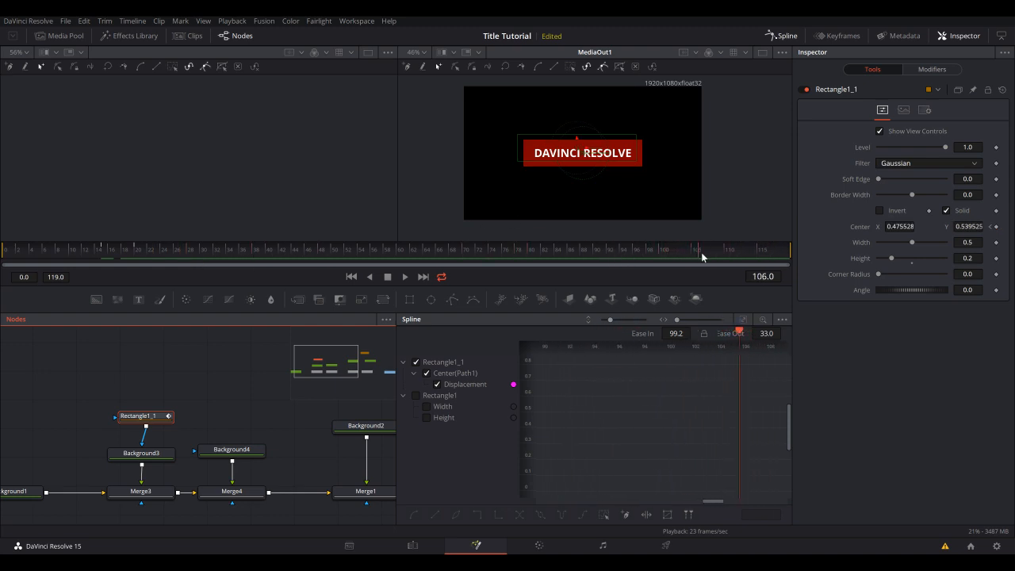
left_click(997, 230)
left_click_drag(705, 251, 720, 252)
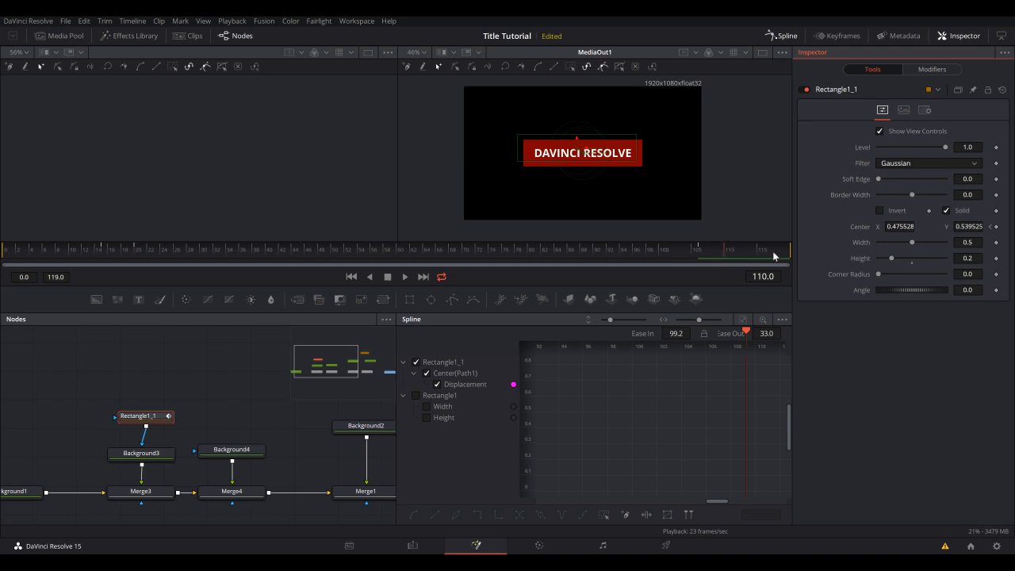
left_click_drag(725, 256, 734, 257)
left_click(997, 230)
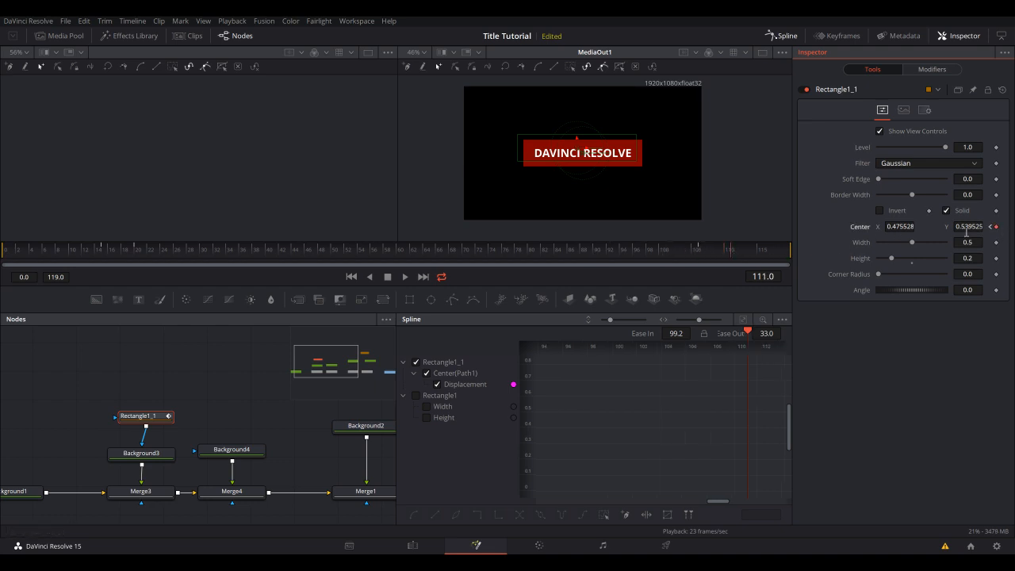
double_click(911, 227)
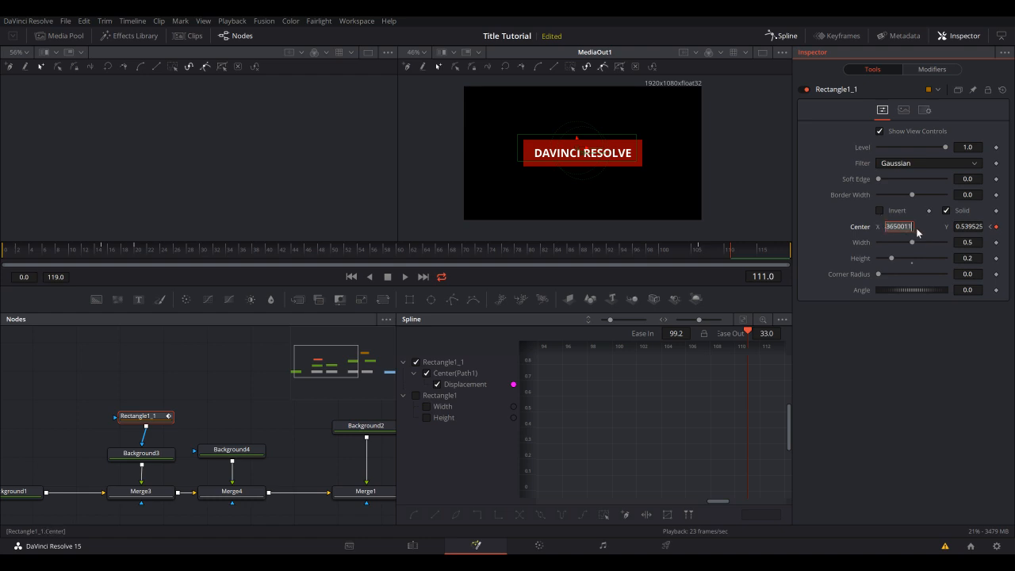
type("0.5")
left_click(971, 227)
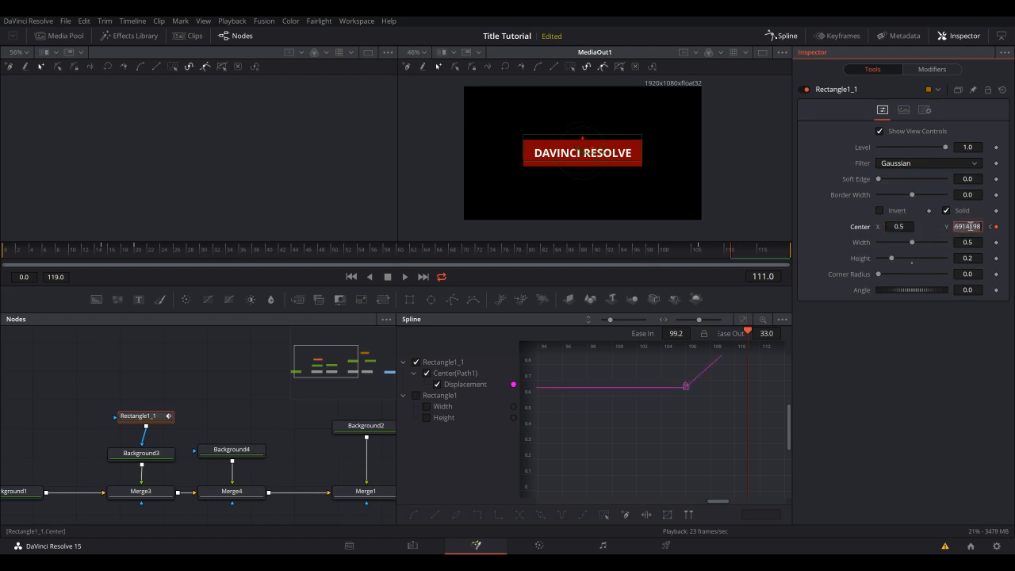
type("0.5")
key("Tab")
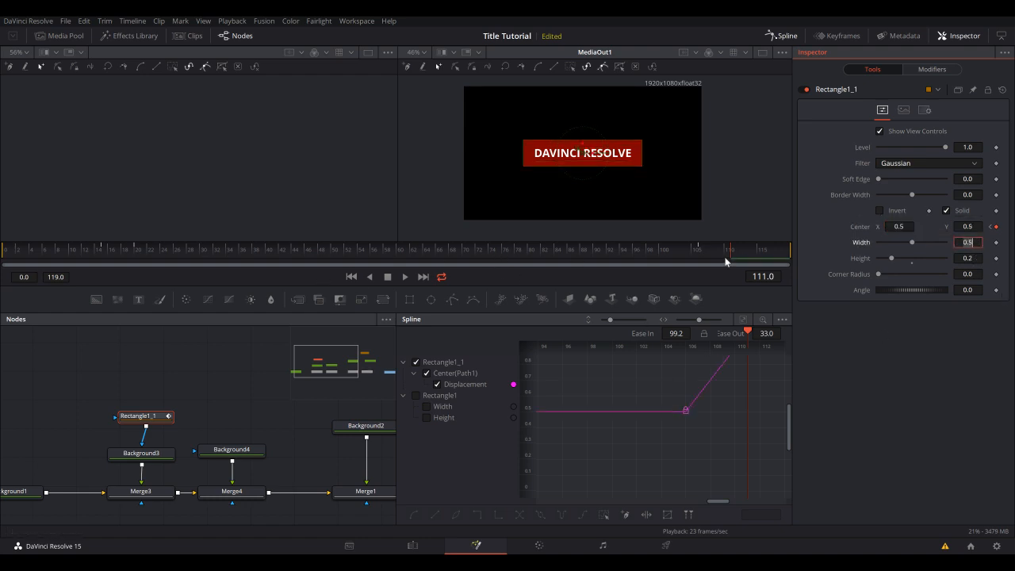
mouse_move(725, 262)
left_mouse_down()
mouse_move(695, 254)
mouse_move(637, 278)
mouse_move(731, 271)
left_mouse_up()
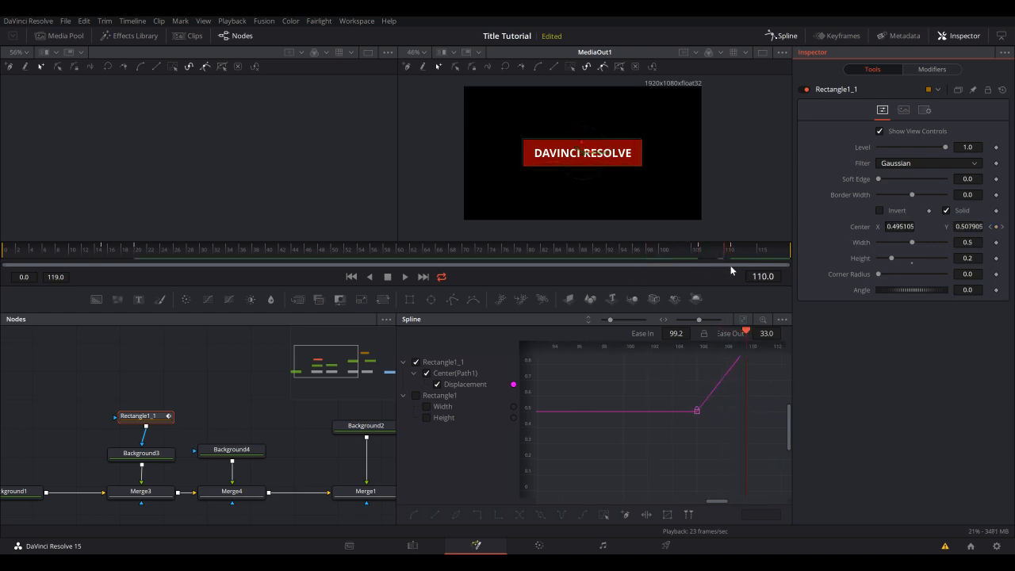
Step: Paste the previously copied Rectangle1_1 into the node graph as the mask of Background4
left_click(216, 404)
key("ctrl+v")
mouse_move(247, 407)
left_mouse_down()
mouse_move(242, 458)
mouse_move(229, 414)
mouse_move(240, 424)
left_mouse_up()
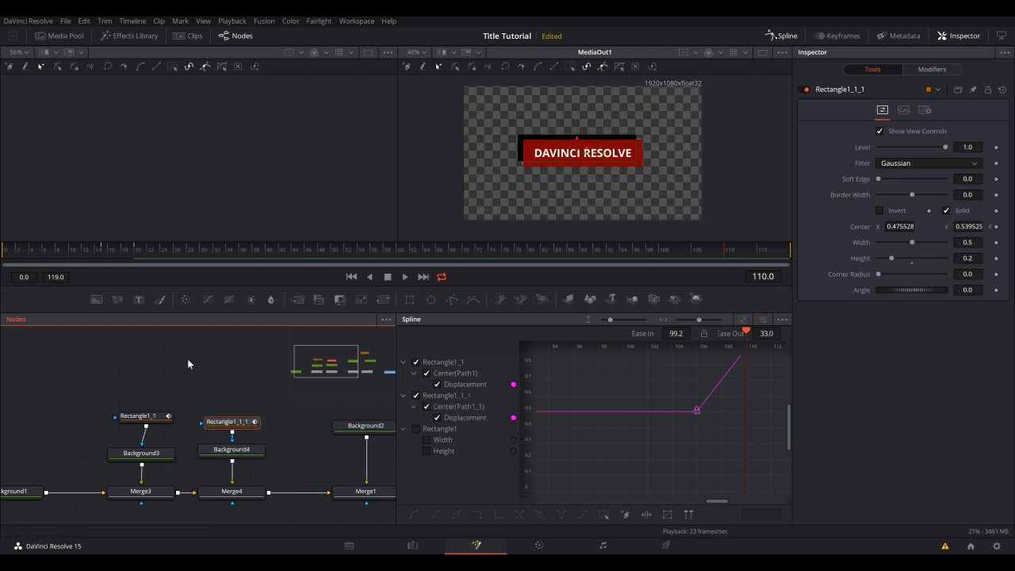
Step: At frame 20, set Background4's solid color to a muted red with saturation 0.572 and value 0.567
left_click(135, 262)
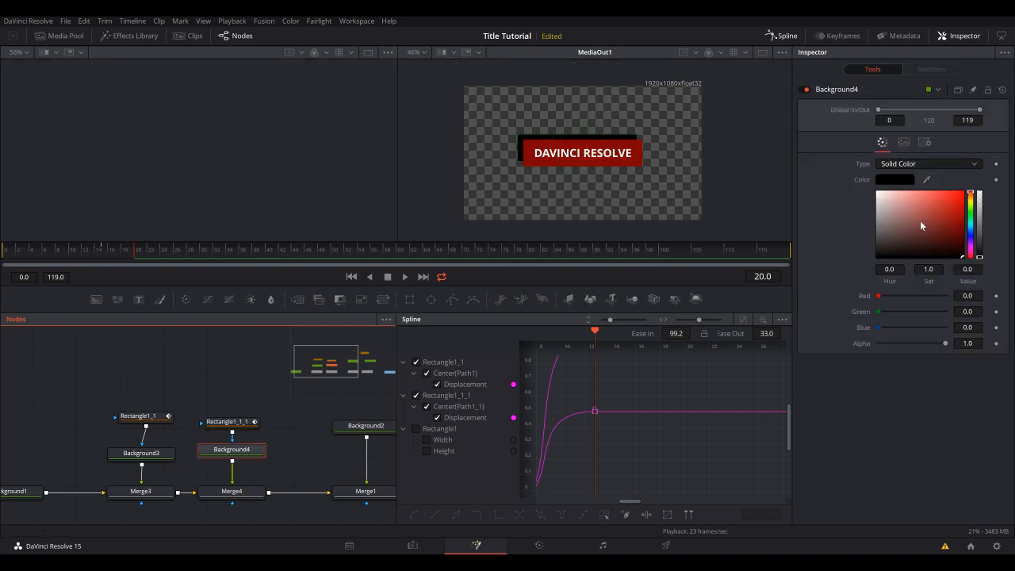
left_click(926, 220)
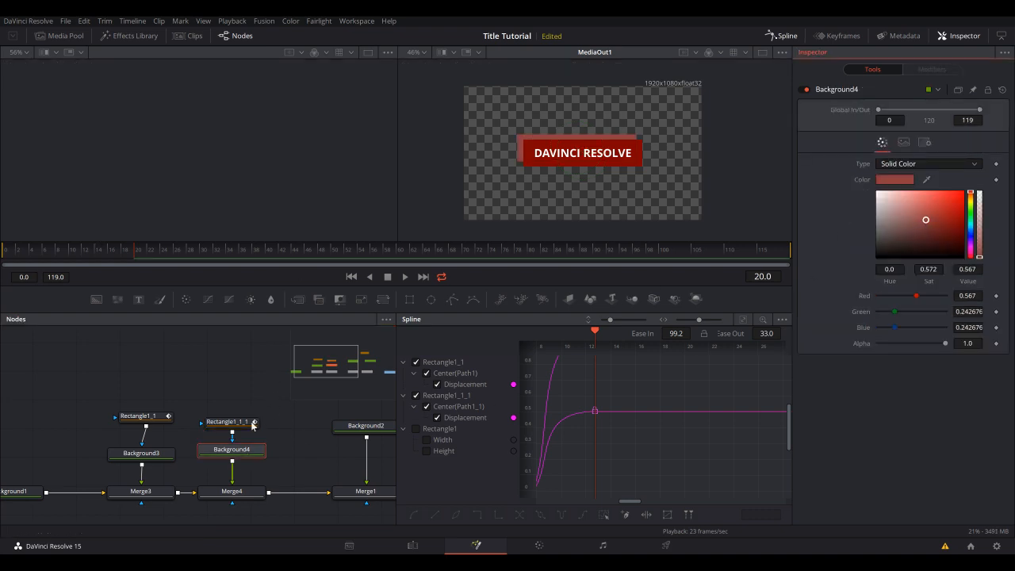
Step: Shift the Rectangle1_1_1 mask in the viewer to a center of about X 0.527, Y 0.575, and check its keyframes near the end
left_click(251, 424)
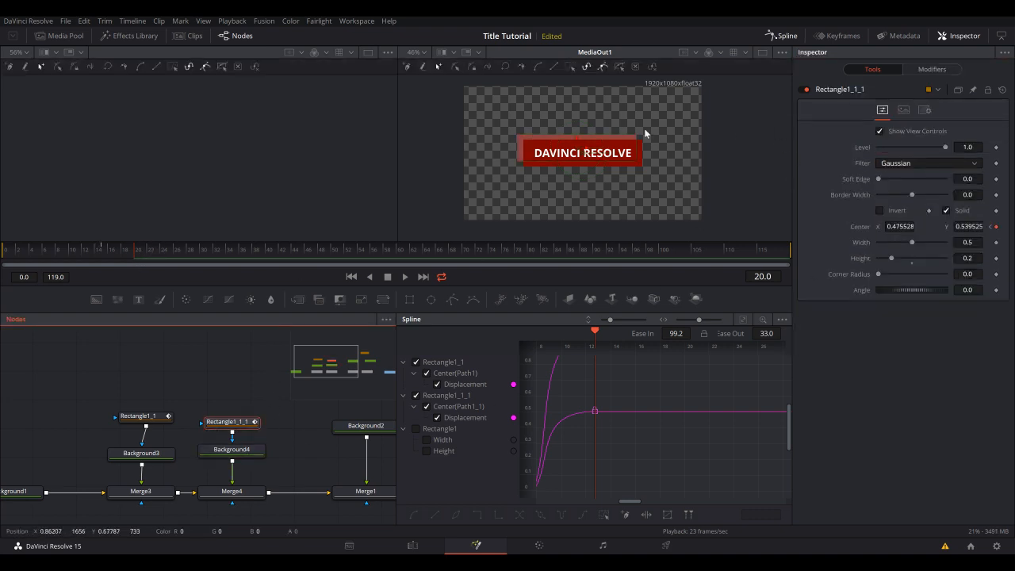
mouse_move(585, 152)
left_mouse_down()
mouse_move(598, 151)
mouse_move(590, 136)
left_mouse_up()
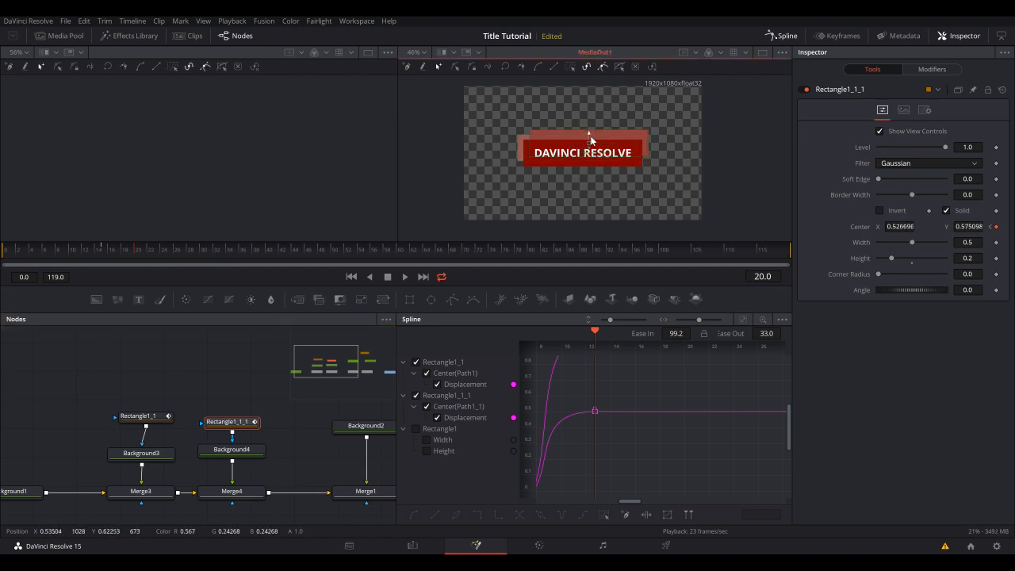
left_click(899, 227)
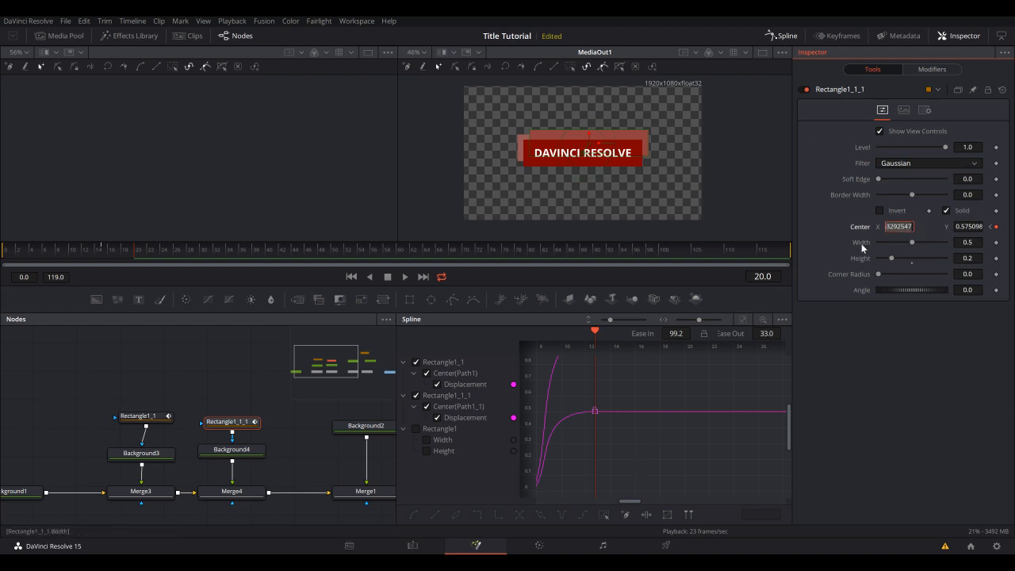
left_click(240, 426)
left_click(681, 249)
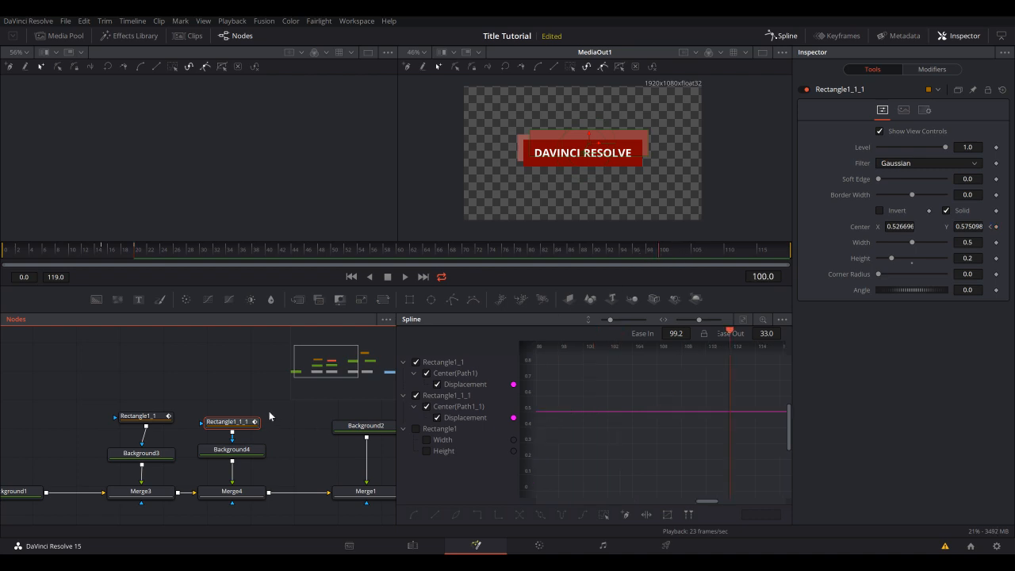
Step: Replace the Rectangle1_1_1 mask on Background4 with a fresh copy of Rectangle1_1 that includes the ending keyframes
left_click(223, 423)
key("Delete")
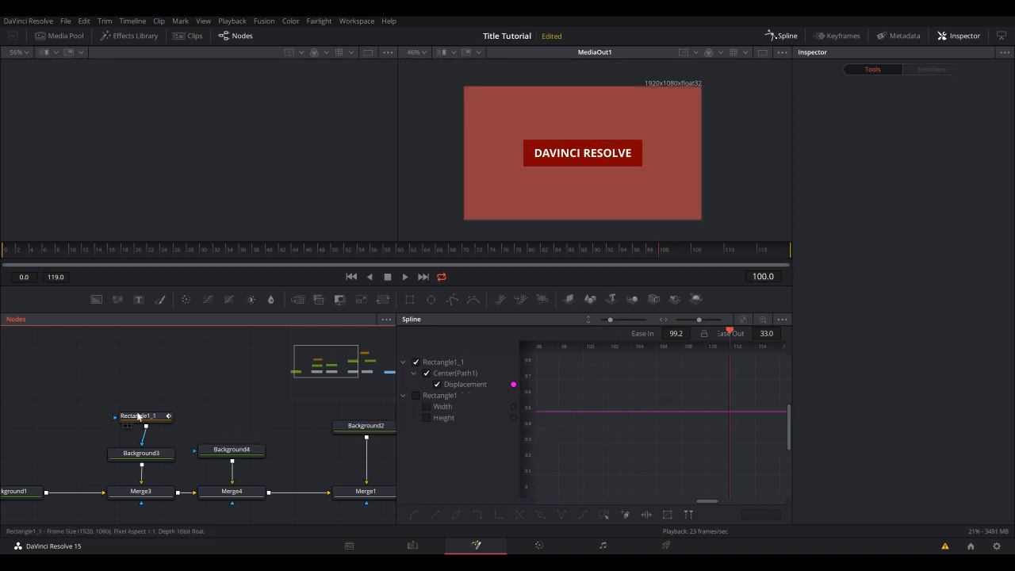
left_click(137, 416)
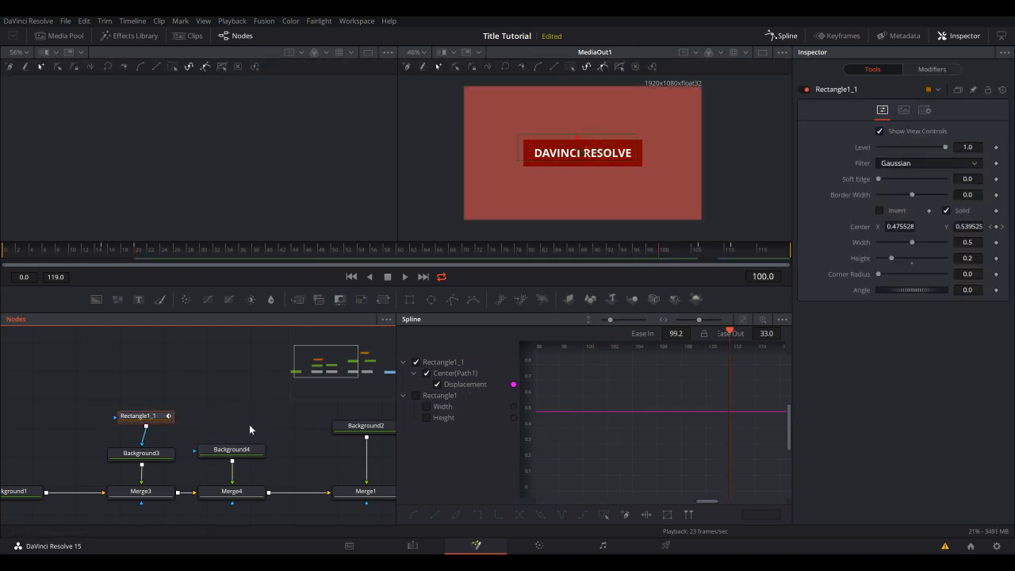
key("ctrl+v")
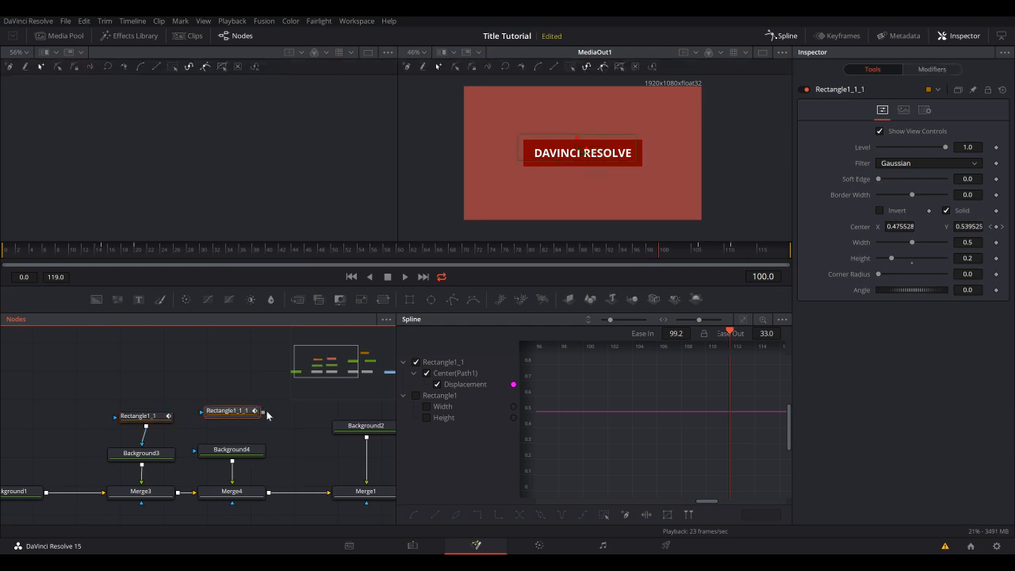
left_click_drag(262, 412, 250, 454)
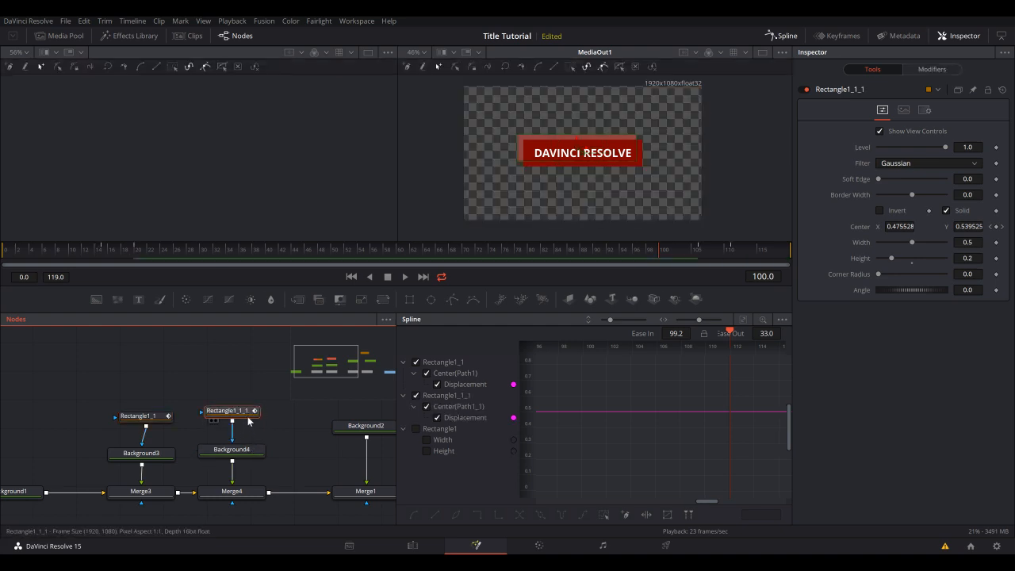
left_click_drag(247, 417, 251, 428)
Step: At frame 20, shift Rectangle1_1_1 to a center of about X 0.522, Y 0.563, and copy its Center X to the frame 106 keyframe
left_click(136, 250)
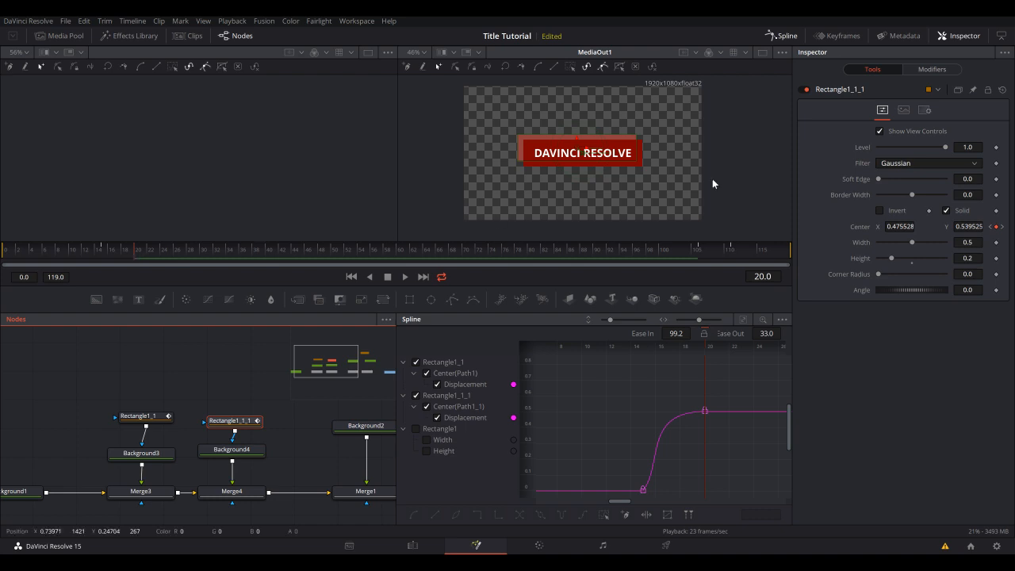
mouse_move(585, 153)
left_mouse_down()
mouse_move(599, 152)
mouse_move(587, 140)
left_mouse_up()
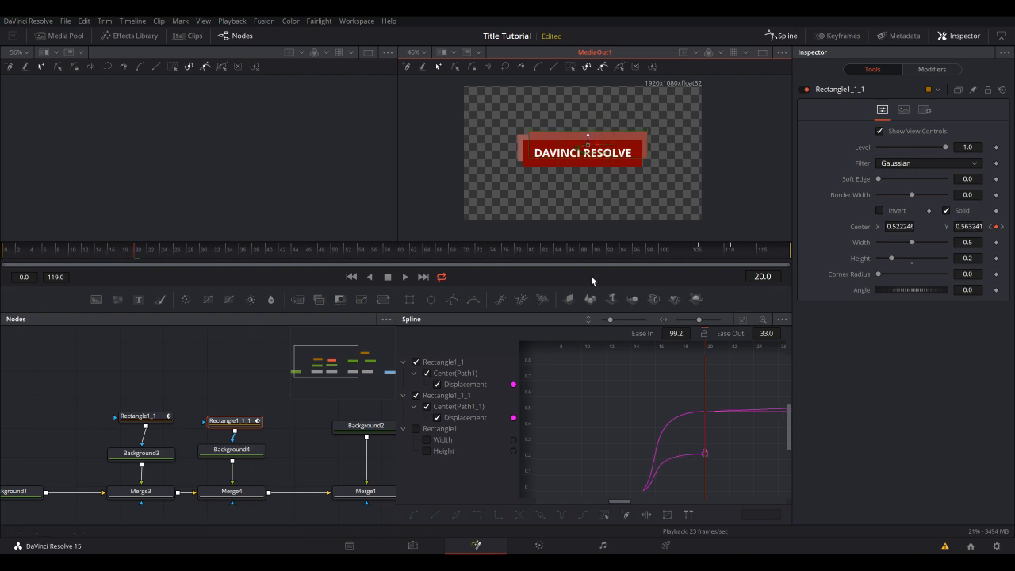
double_click(897, 227)
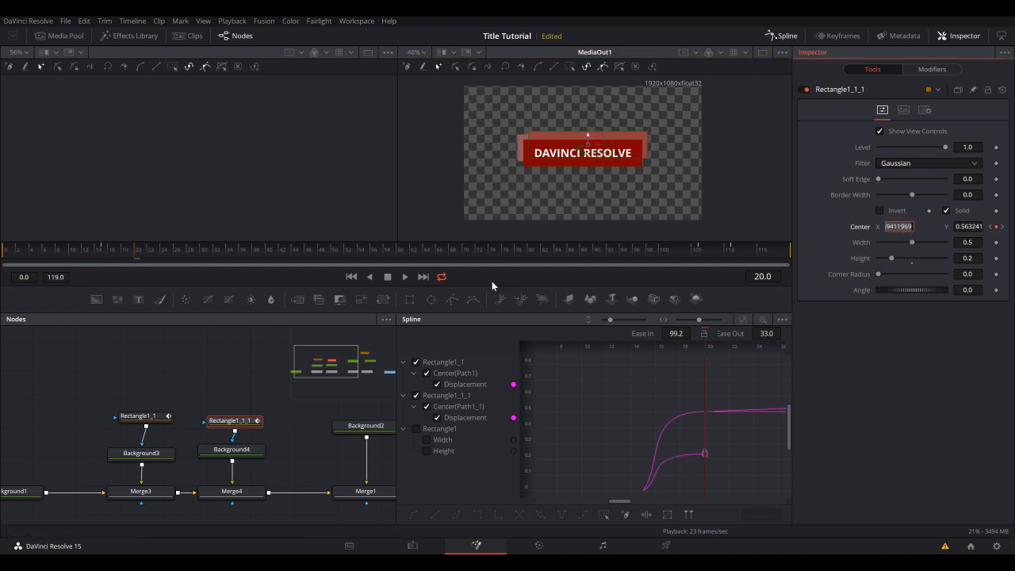
left_click(698, 250)
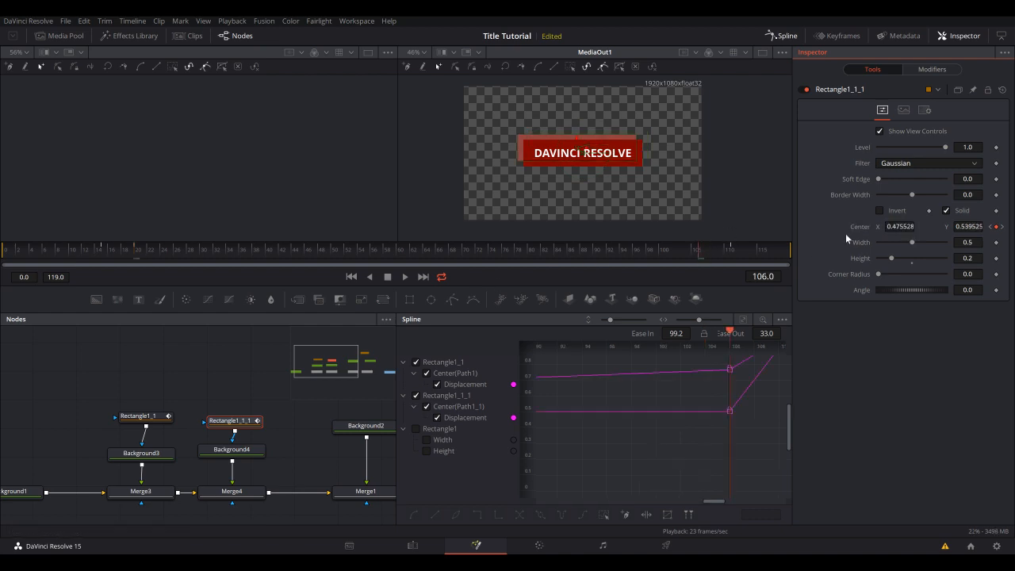
double_click(909, 227)
key("ctrl+v")
Step: Copy Rectangle1_1_1's Center Y value from frame 20 to its keyframe at frame 106
left_click(133, 254)
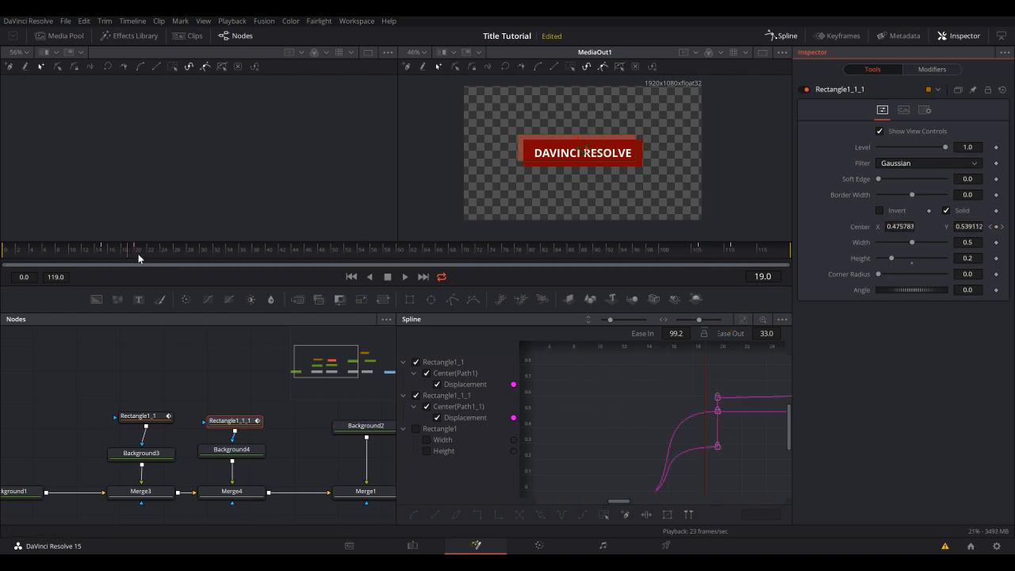
double_click(962, 227)
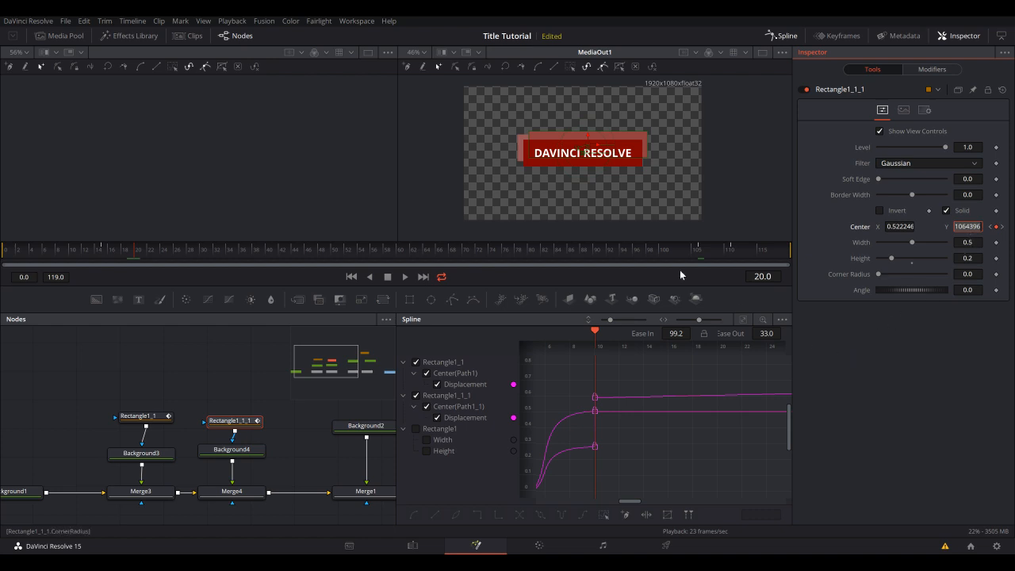
left_click(730, 252)
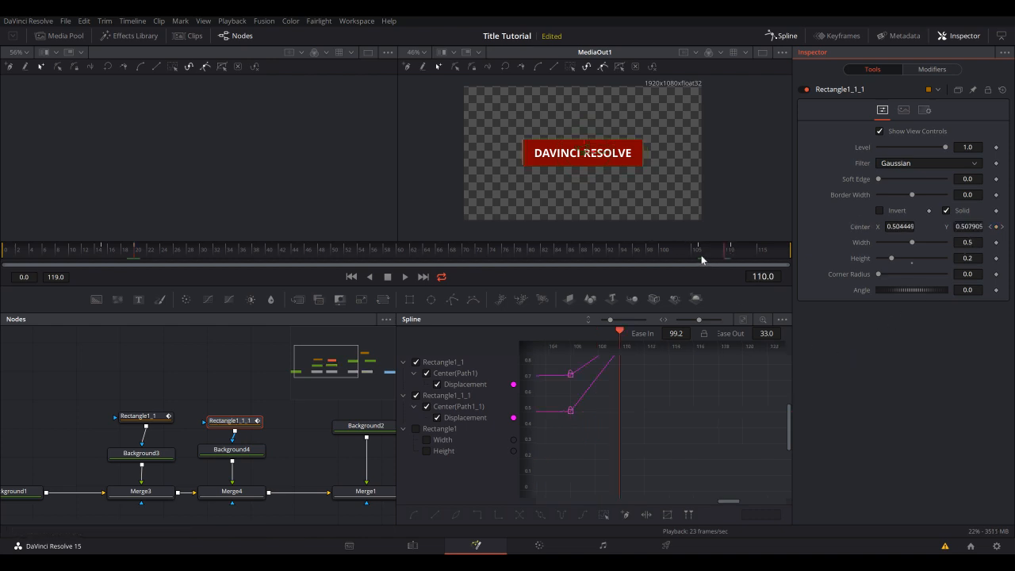
left_click(701, 256)
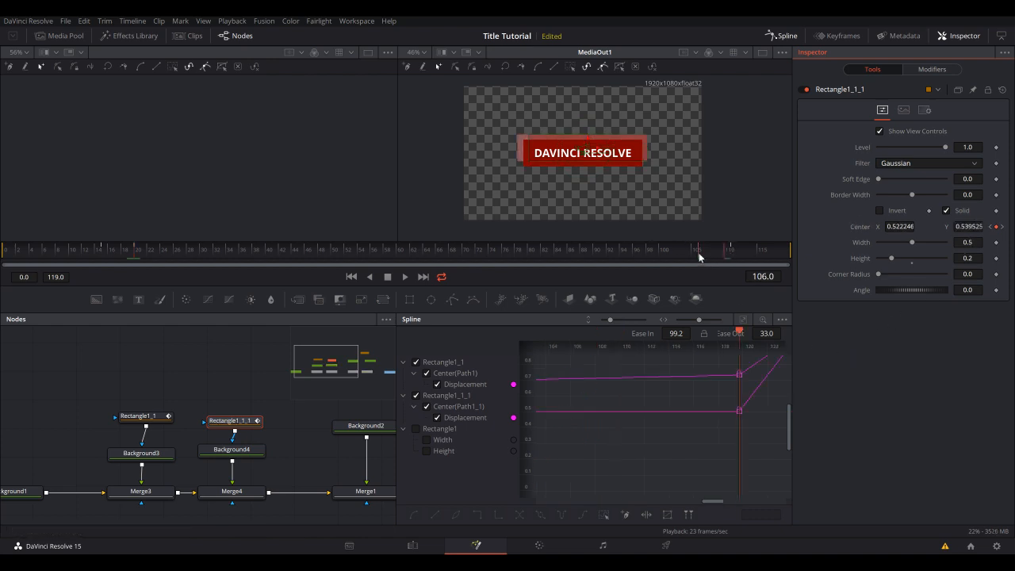
double_click(974, 227)
key("ctrl+v")
key("Tab")
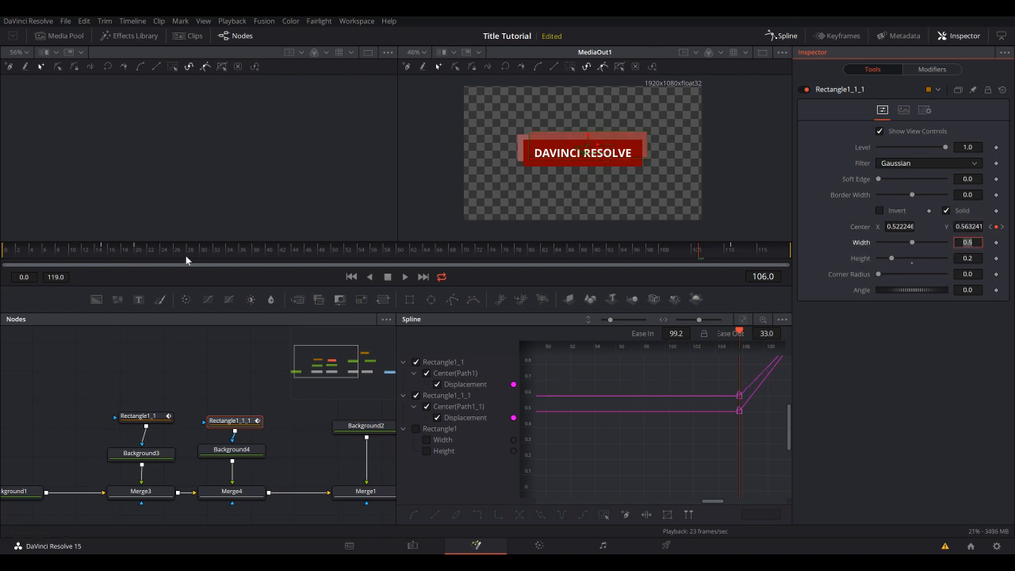
Step: Preview the start of the title and set Background4's Global In to frame 12
key("space")
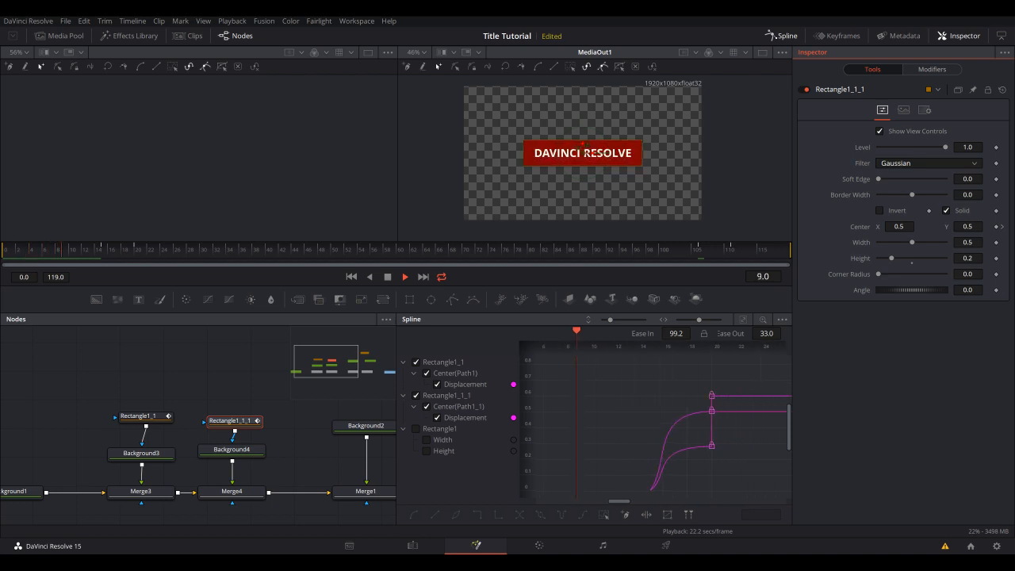
key("space")
key("Home")
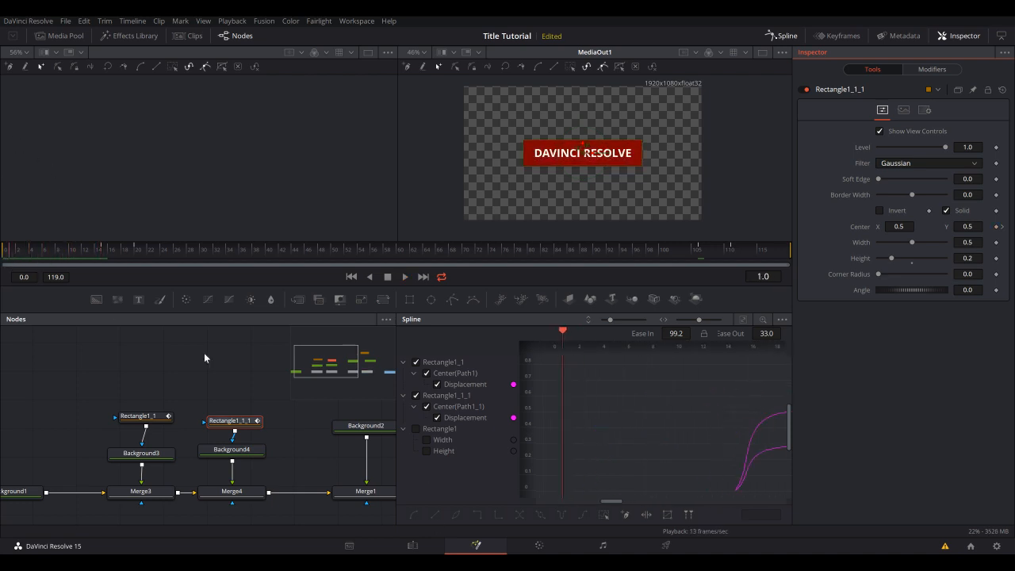
left_click(232, 450)
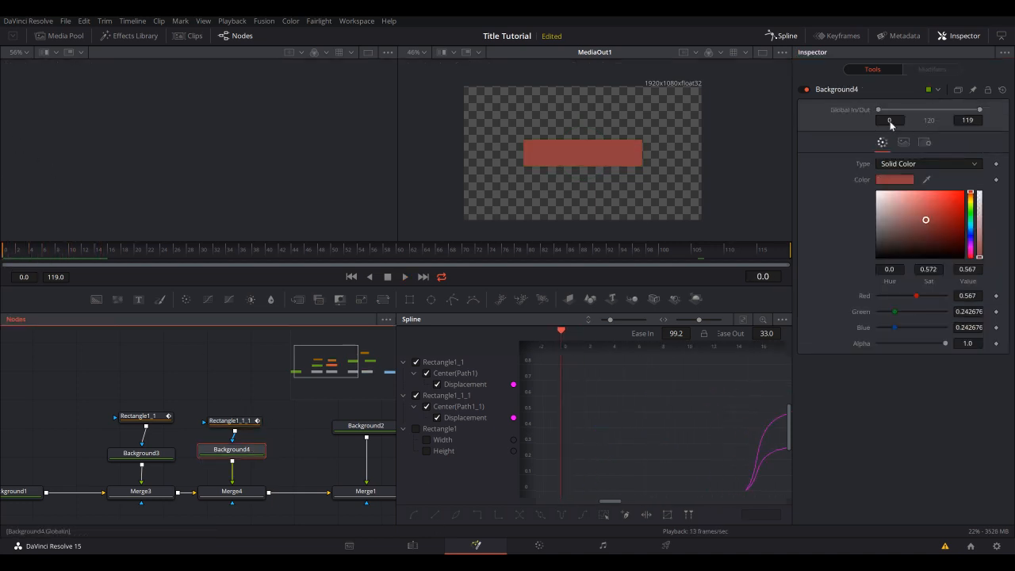
left_click(889, 121)
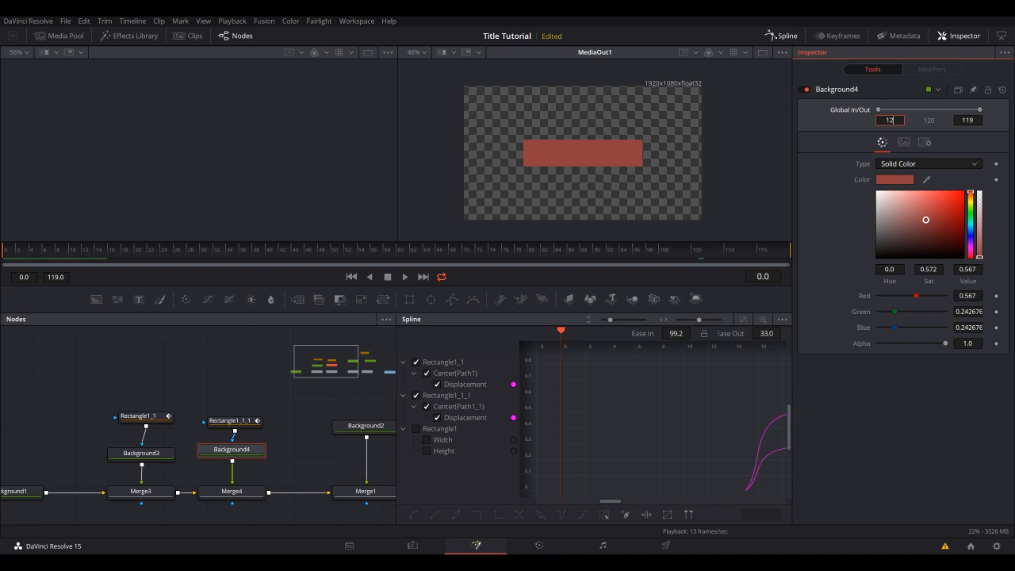
type("12")
key("Tab")
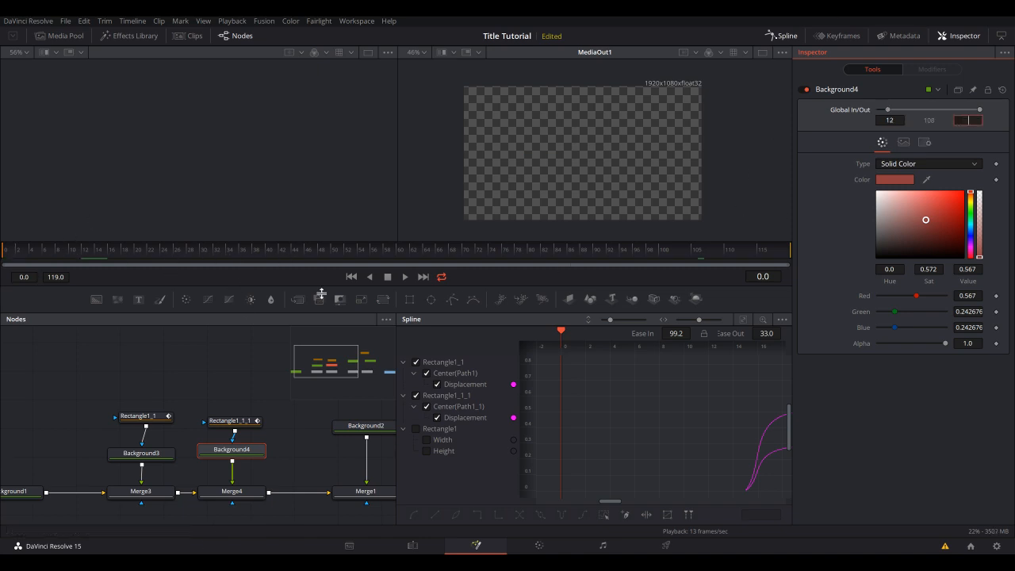
Step: Play the title through to check how both muted-red layers slide out from behind the text box
left_click(244, 348)
key("space")
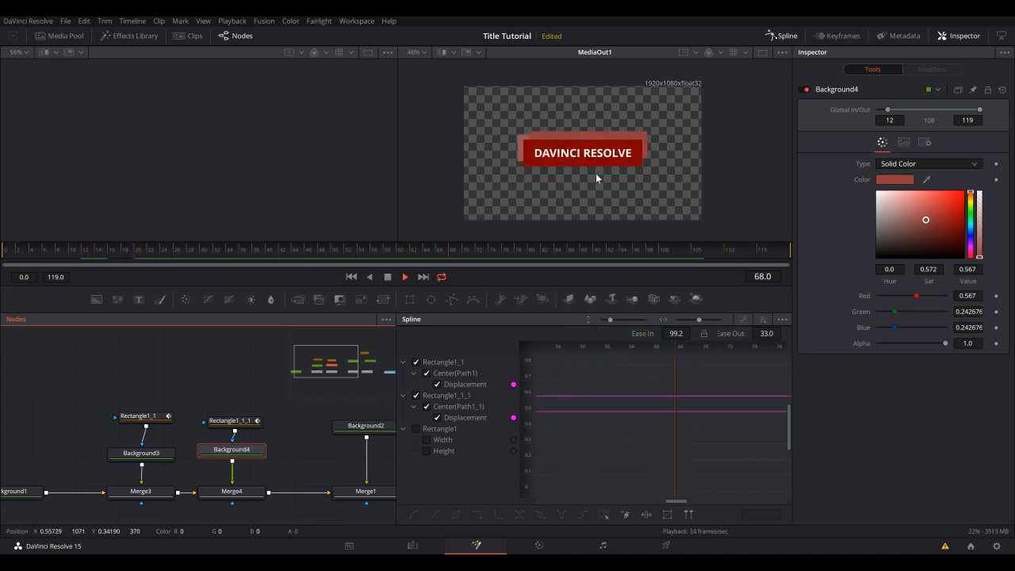
key("space")
key("space")
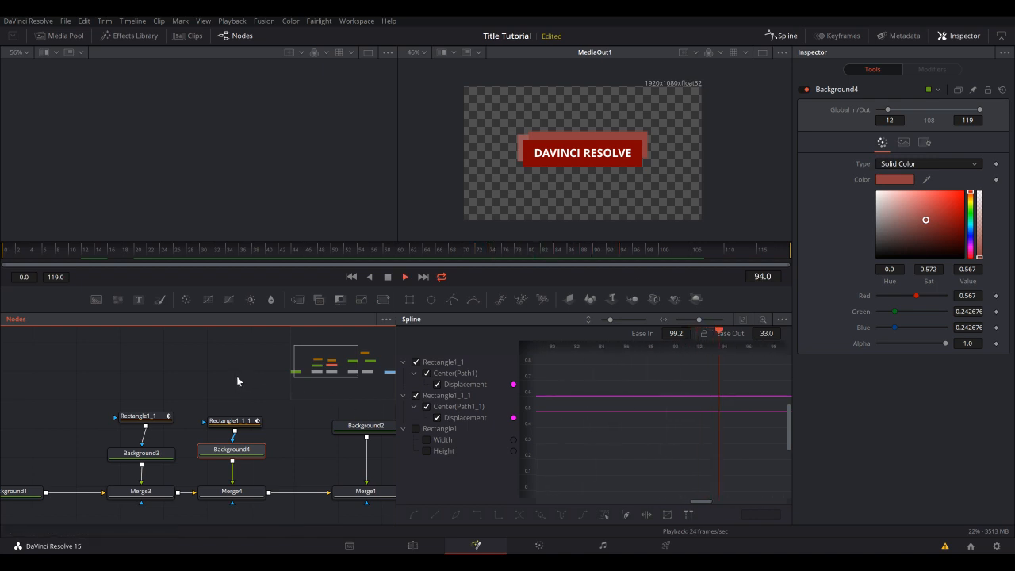
key("space")
left_click_drag(205, 381, 92, 428)
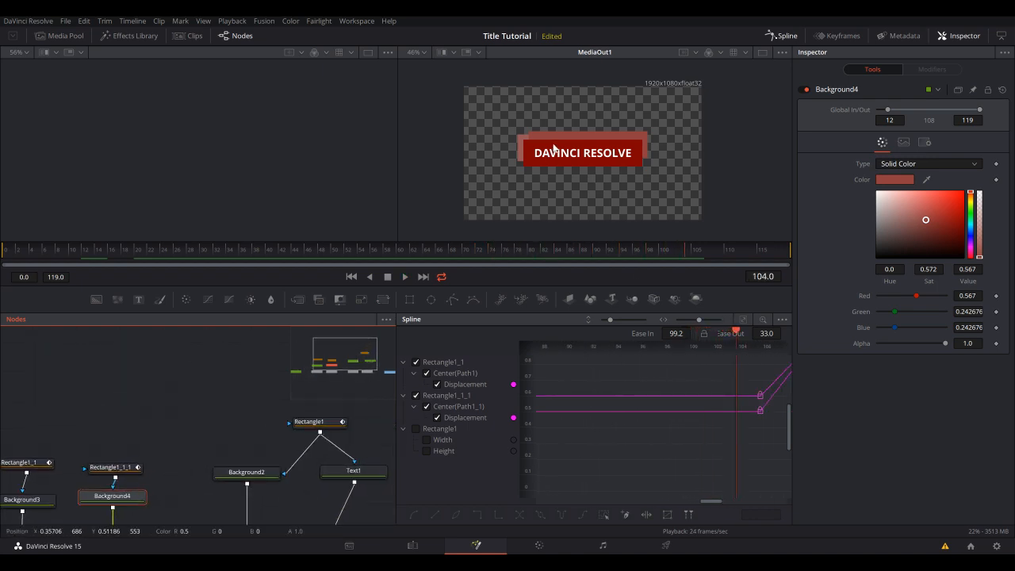
Step: At frame 111, add keyframes for Rectangle1's Width and Height at 0.5 and 0.2
mouse_move(732, 252)
left_mouse_down()
mouse_move(766, 251)
mouse_move(731, 253)
left_mouse_up()
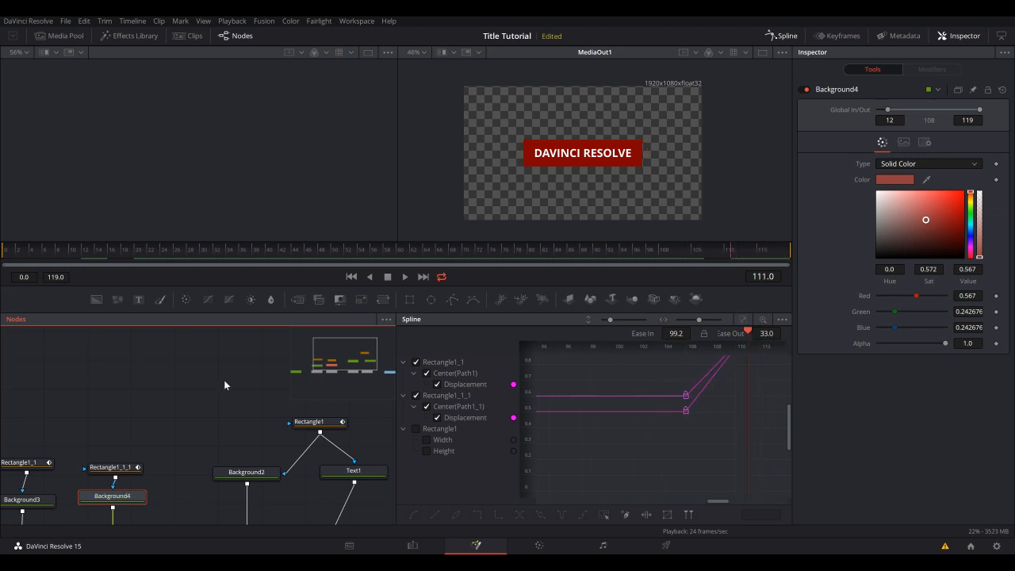
left_click_drag(223, 380, 158, 382)
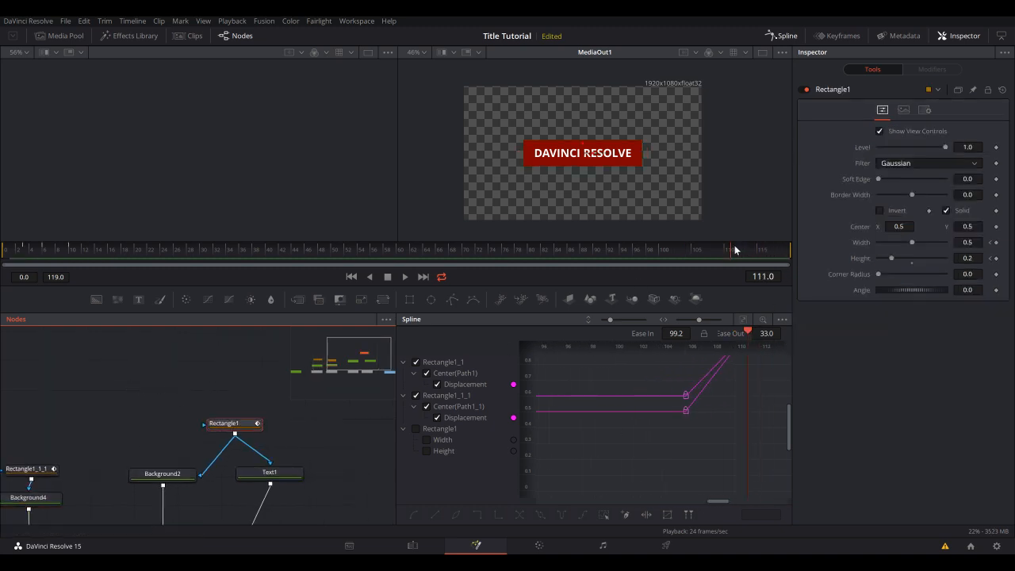
mouse_move(735, 251)
left_mouse_down()
mouse_move(722, 250)
mouse_move(788, 250)
mouse_move(733, 260)
left_mouse_up()
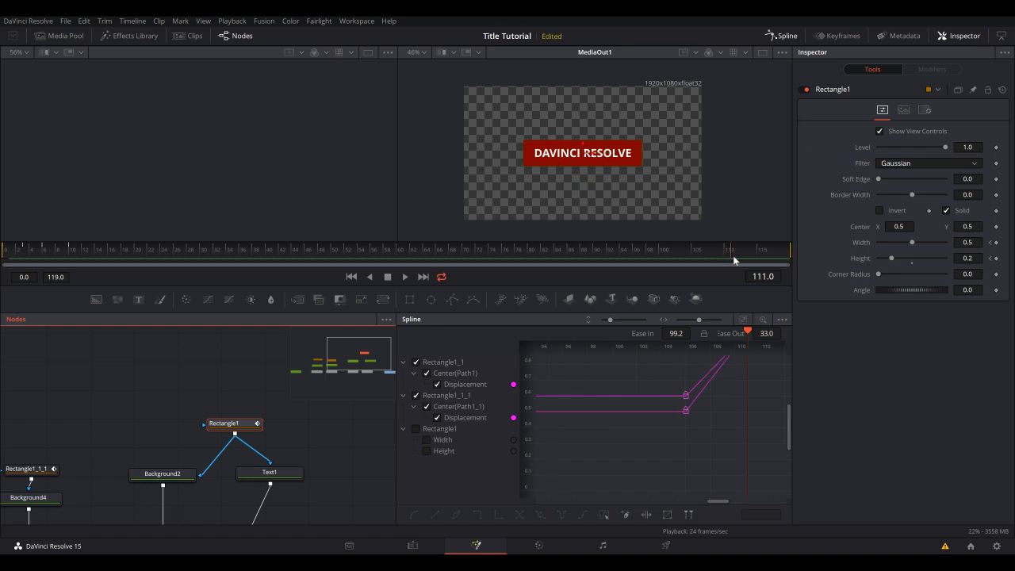
left_click(996, 241)
left_click(997, 258)
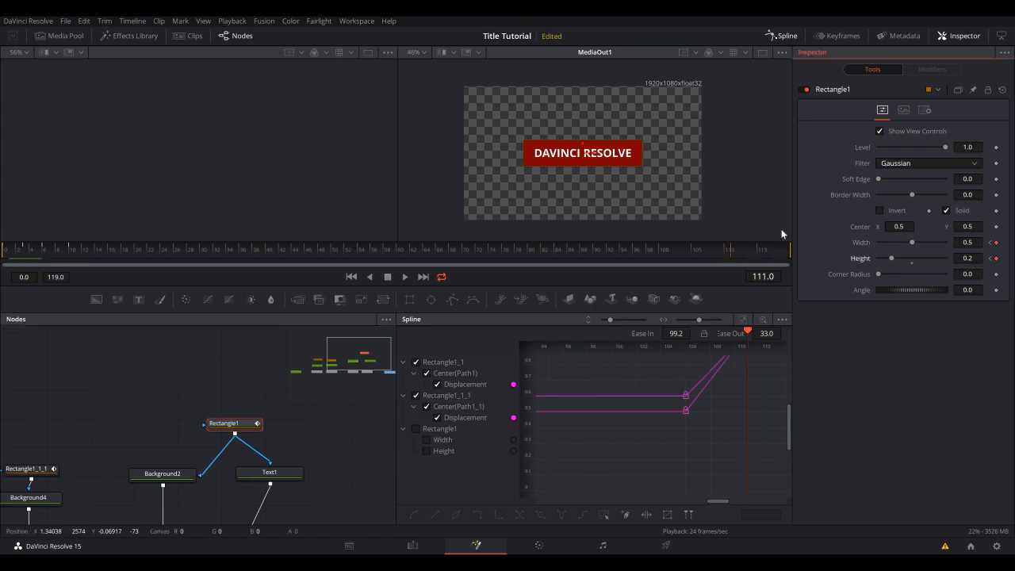
Step: At frame 119, reduce Rectangle1's Width and Height to 0.0 so the text box shrinks away at the end
left_click(785, 255)
left_click_drag(913, 241, 828, 254)
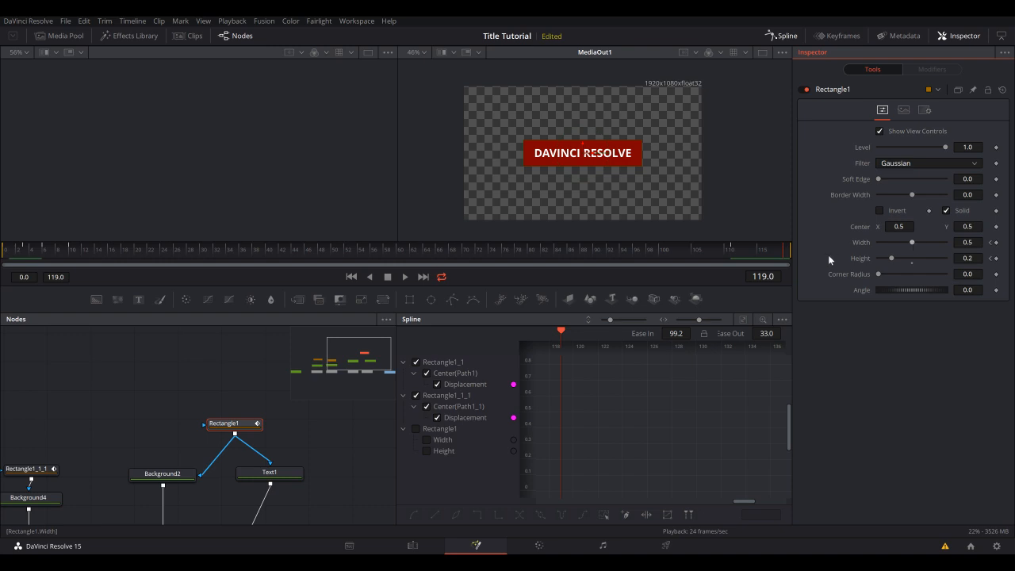
left_click_drag(892, 263, 777, 265)
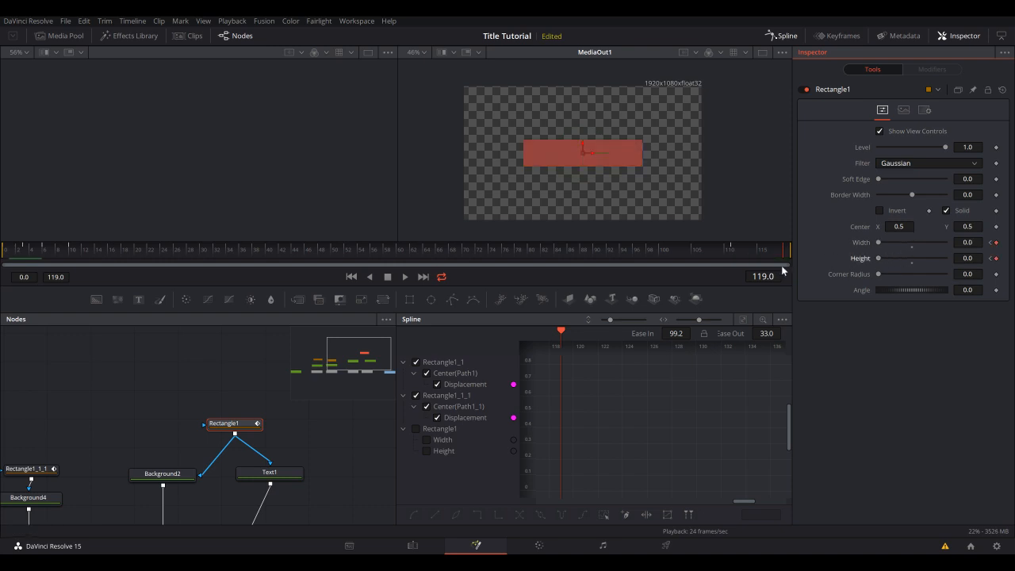
Step: Set Background4's Global Out to frame 111, when its layer is back behind the text box
left_click_drag(128, 417, 220, 367)
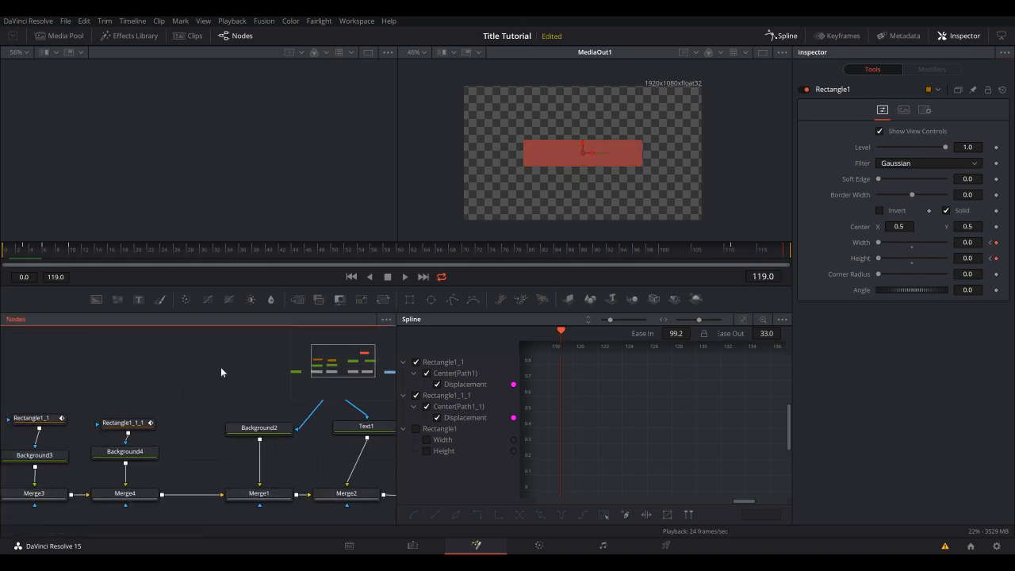
left_click(125, 452)
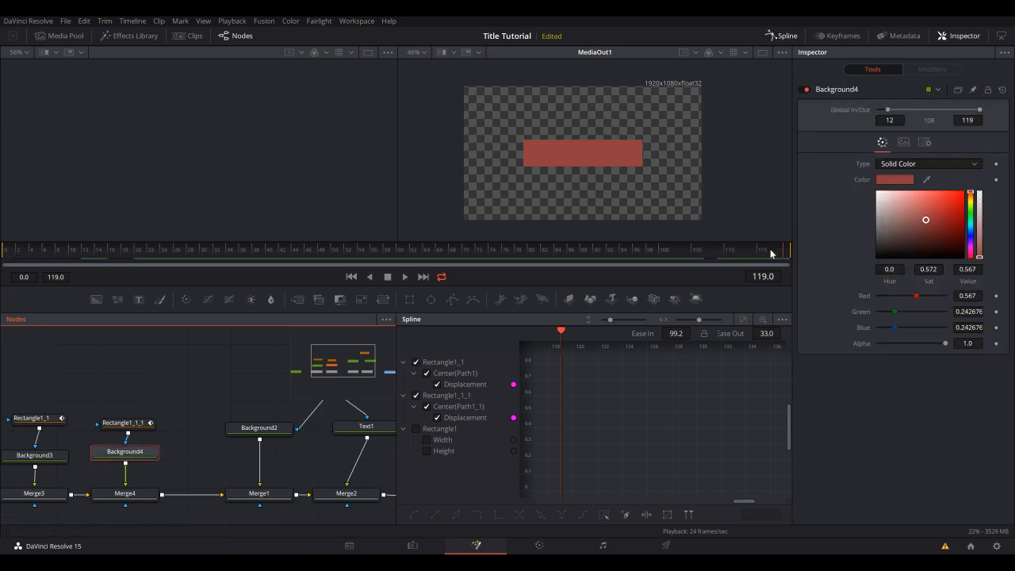
left_click(740, 253)
left_click_drag(741, 253, 734, 255)
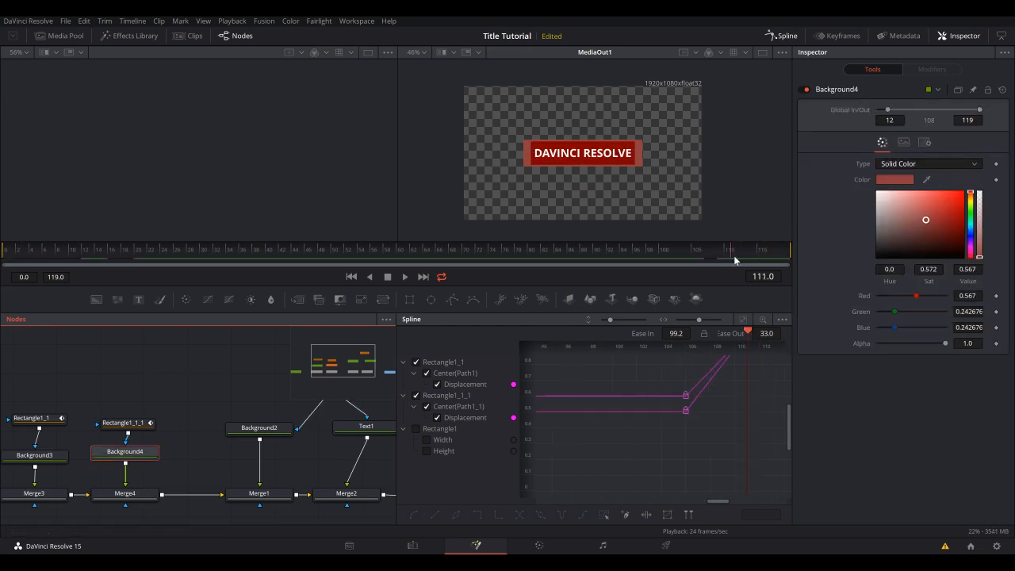
left_click(968, 120)
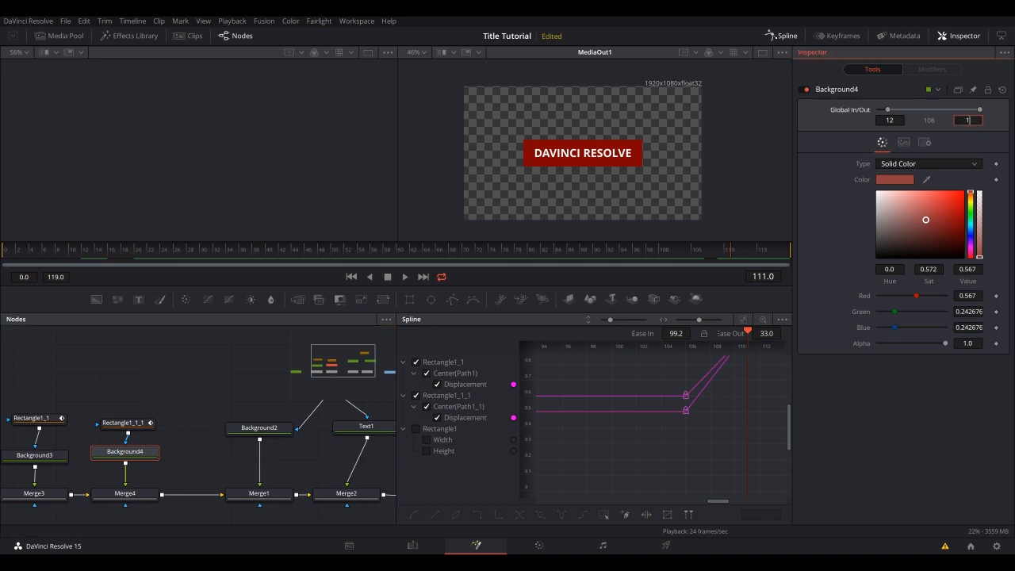
key("Tab")
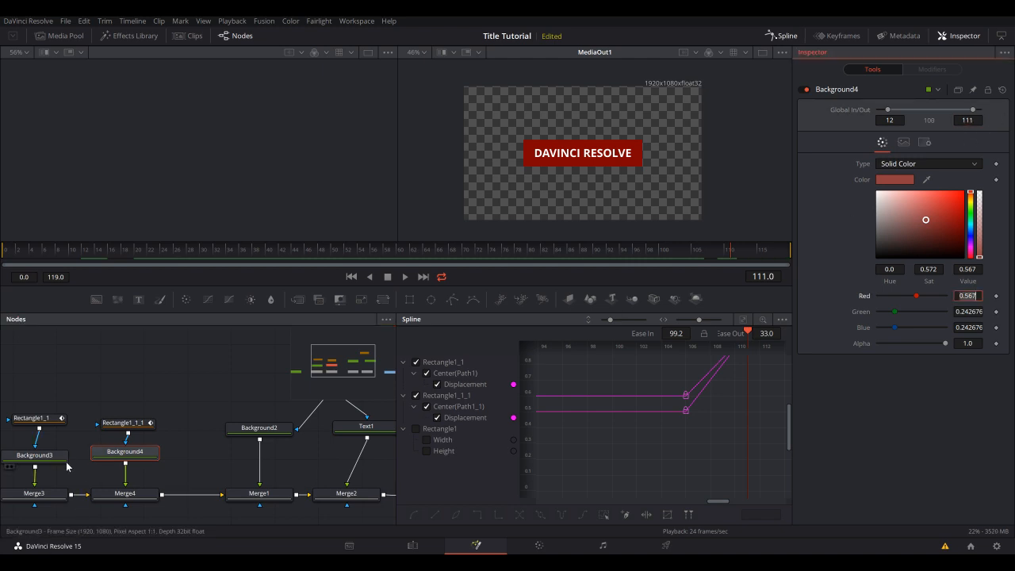
Step: Set Background3's Global Out to frame 111 as well
left_click(35, 455)
left_click(971, 119)
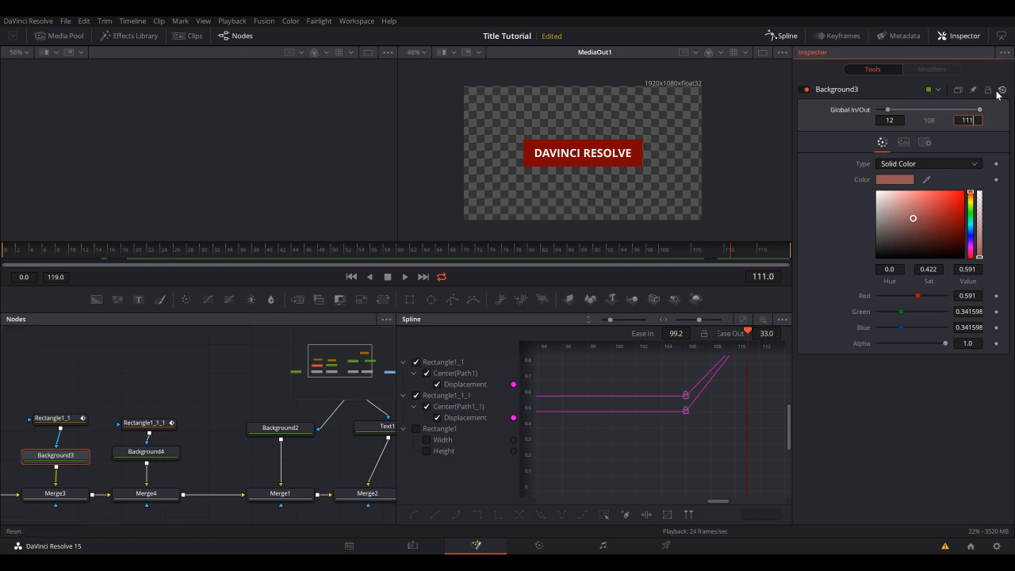
key("Tab")
Step: Play the title from frame 96 to check how the layers return and the text box closes
left_click(637, 251)
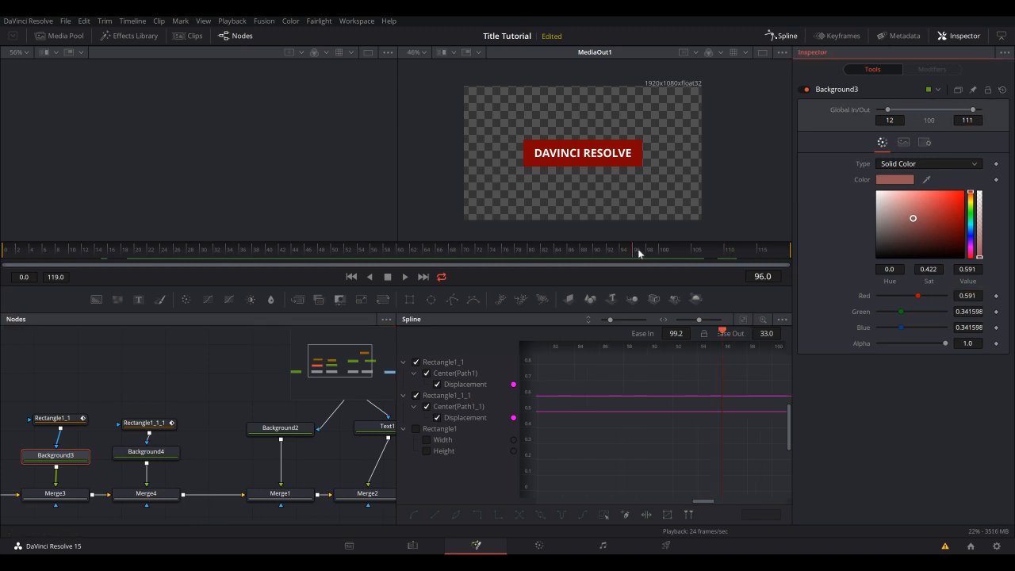
key("space")
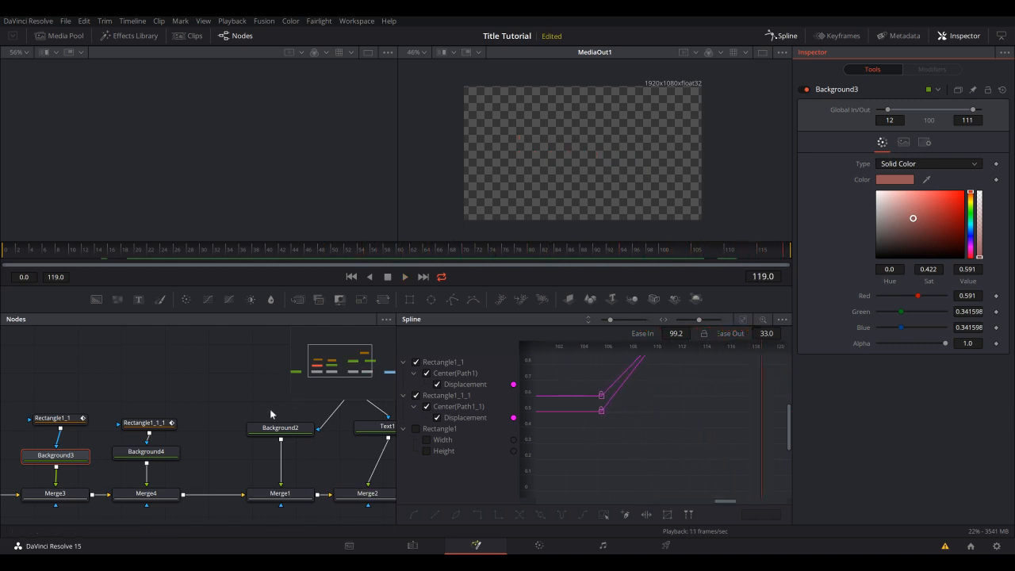
key("space")
Step: Hide the Spline editor and move MediaOut1 farther away from Merge2 to make room in the node flow
left_click_drag(315, 389, 170, 432)
scroll(172, 433, "down", 1)
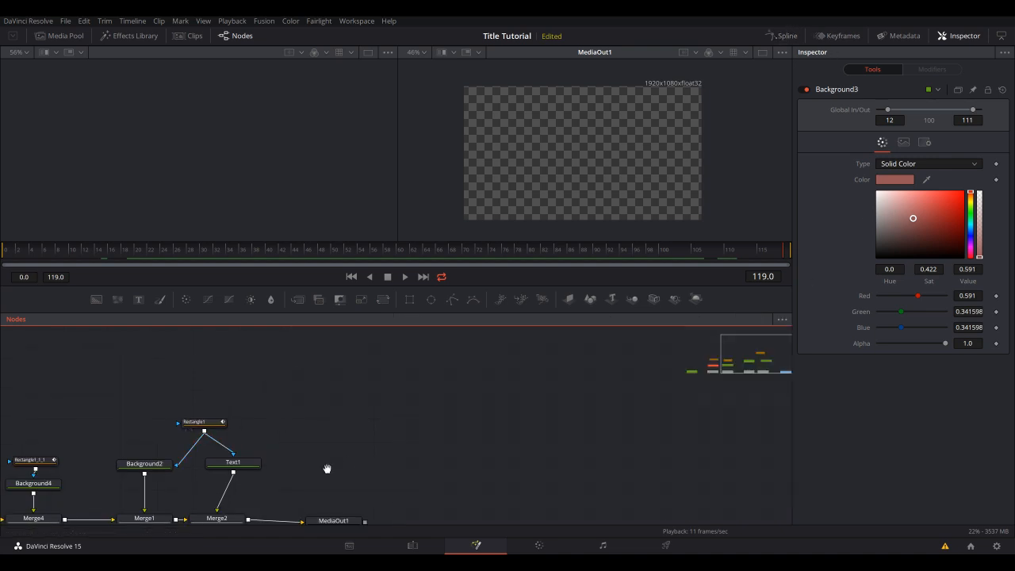
left_click_drag(327, 471, 352, 400)
left_click_drag(361, 450, 408, 435)
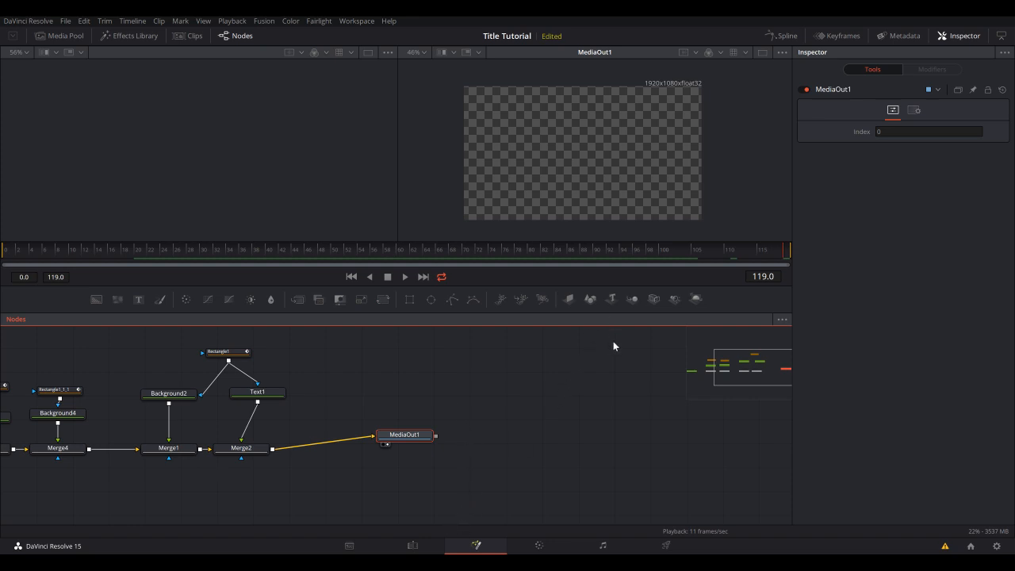
Step: Try caching MediaOut1 to disk for smoother playback, and undo the last move of that node
key("space")
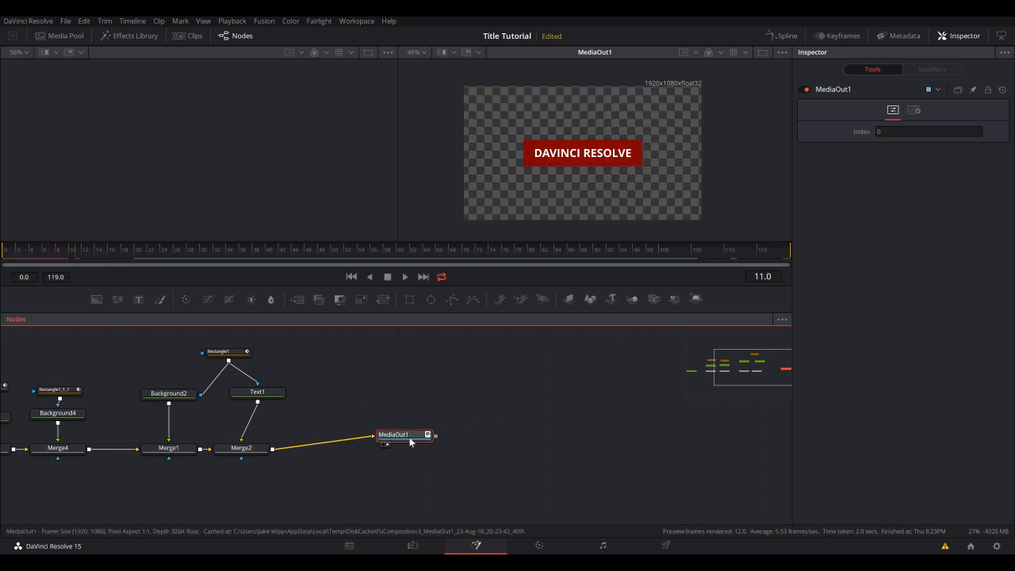
left_click_drag(410, 442, 465, 442)
key("ctrl+z")
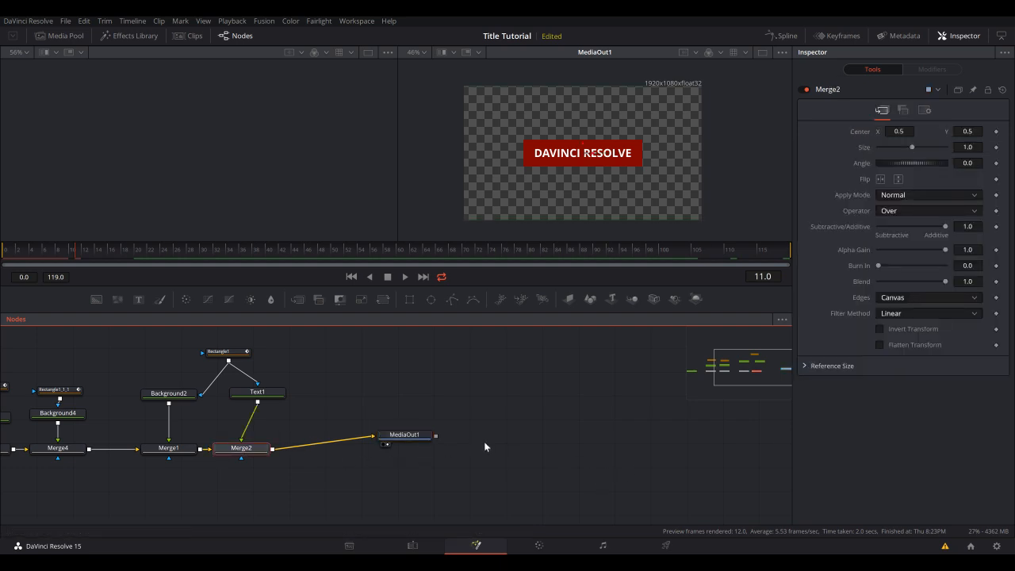
Step: Preview the whole title through a disk-cached Transform node inserted between Merge2 and MediaOut1, and delete that node
key("Return")
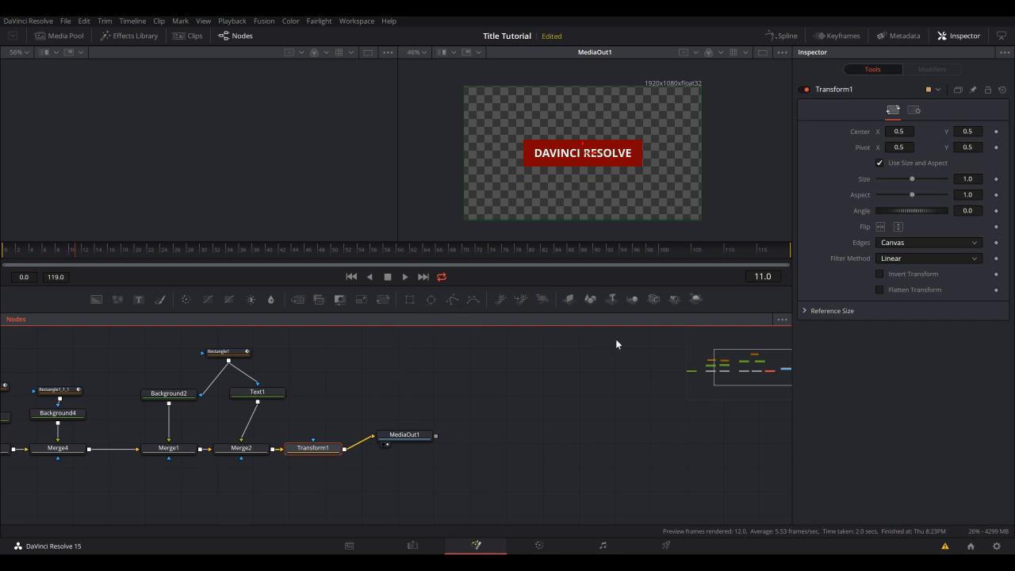
key("space")
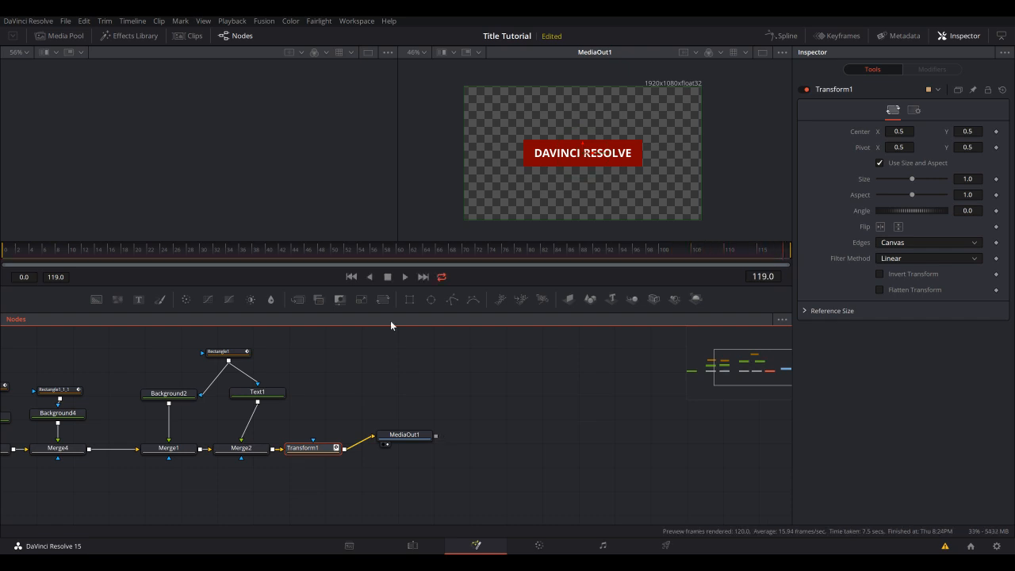
key("space")
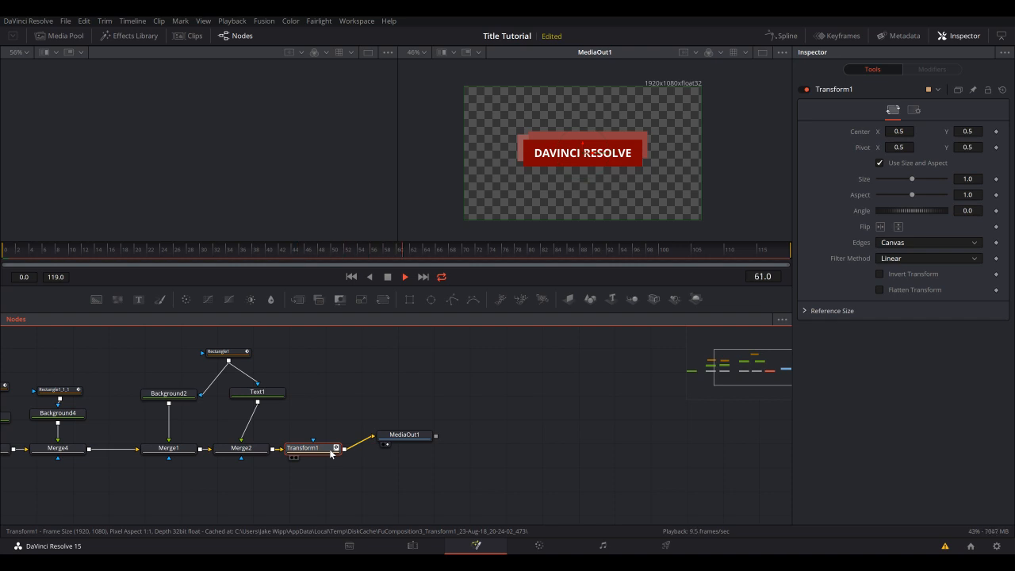
key("Delete")
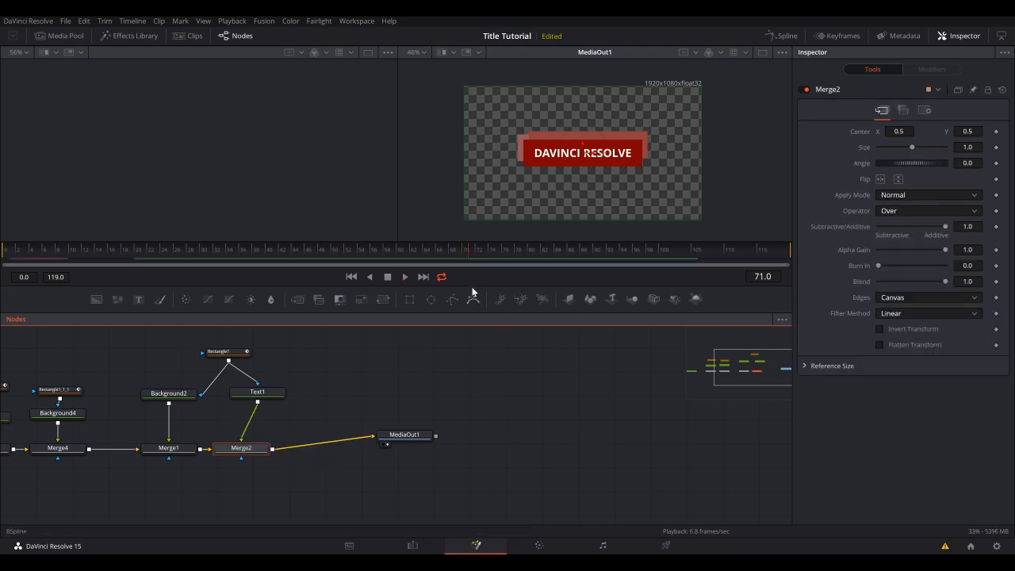